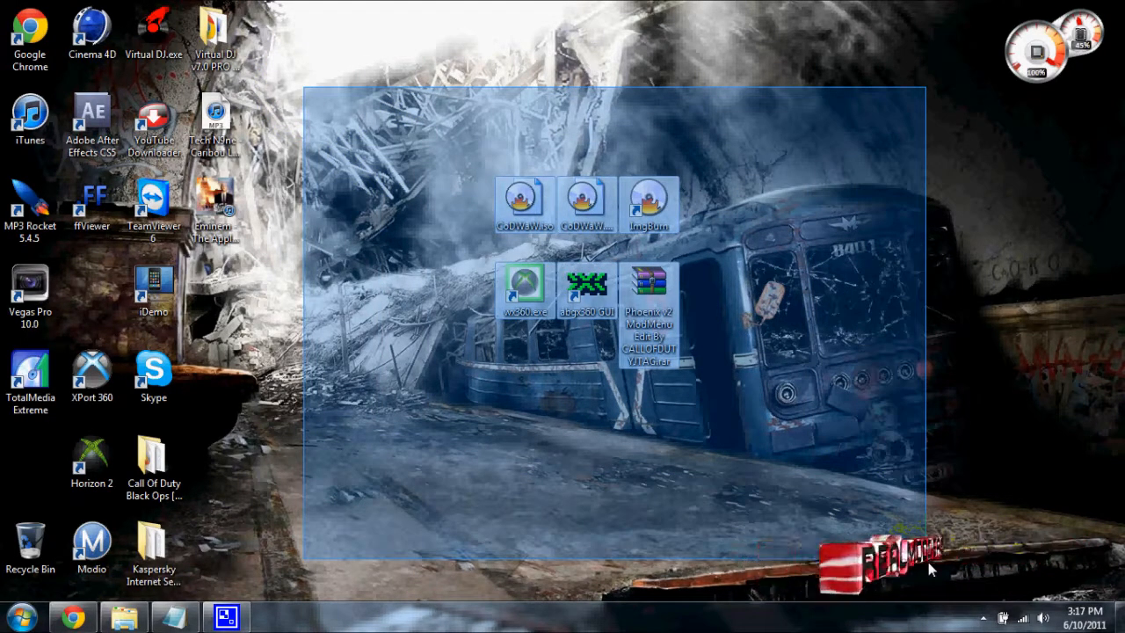
left_click(933, 522)
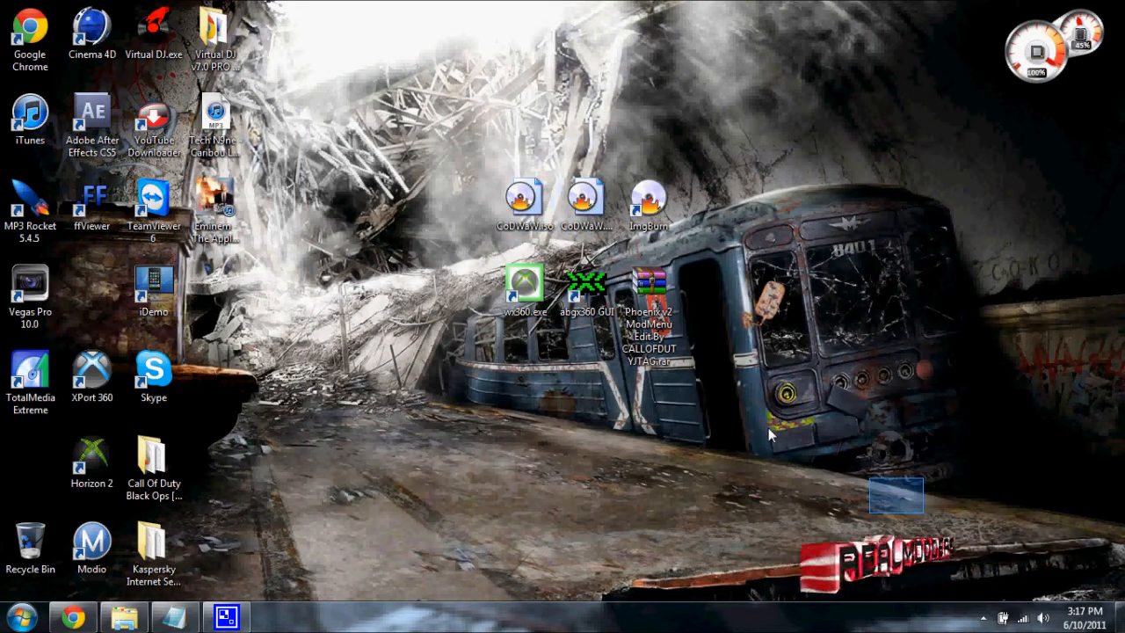
left_click_drag(410, 114, 782, 414)
left_click(777, 400)
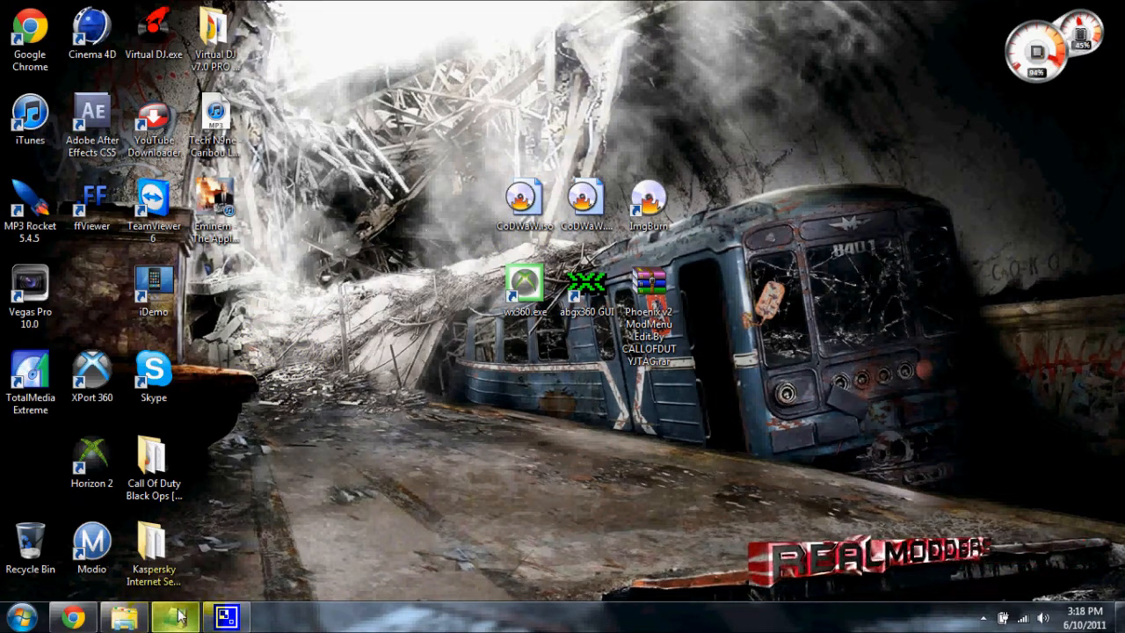
Bring up the Waw folder window, look at the extraction options for the part1 RAR archive, and minimize the folder
mouse_move(123, 625)
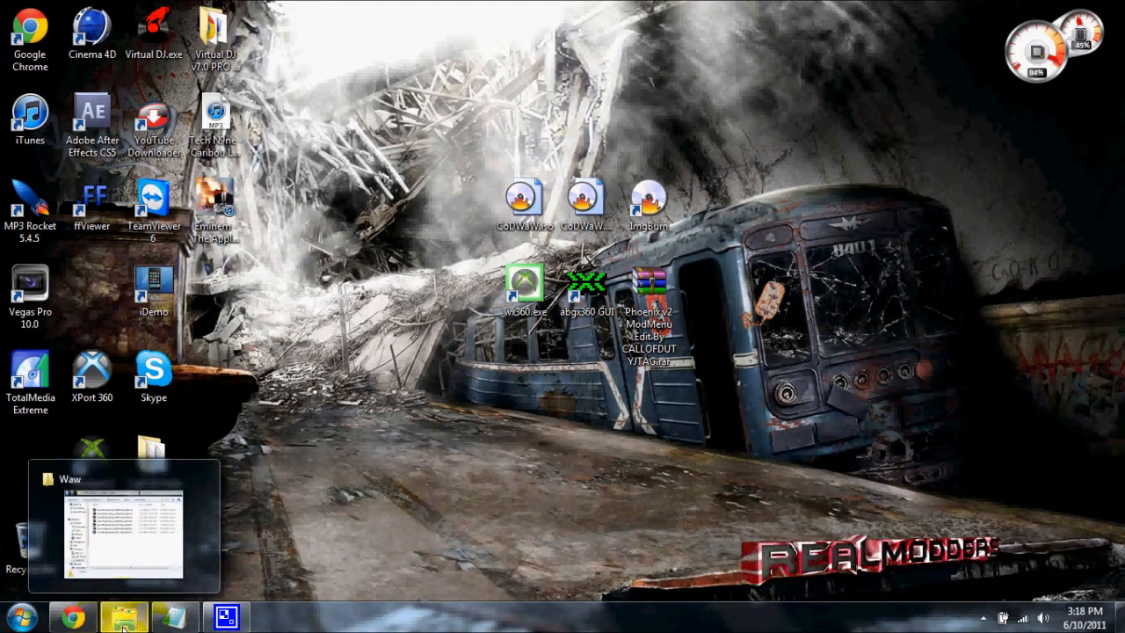
left_click(123, 621)
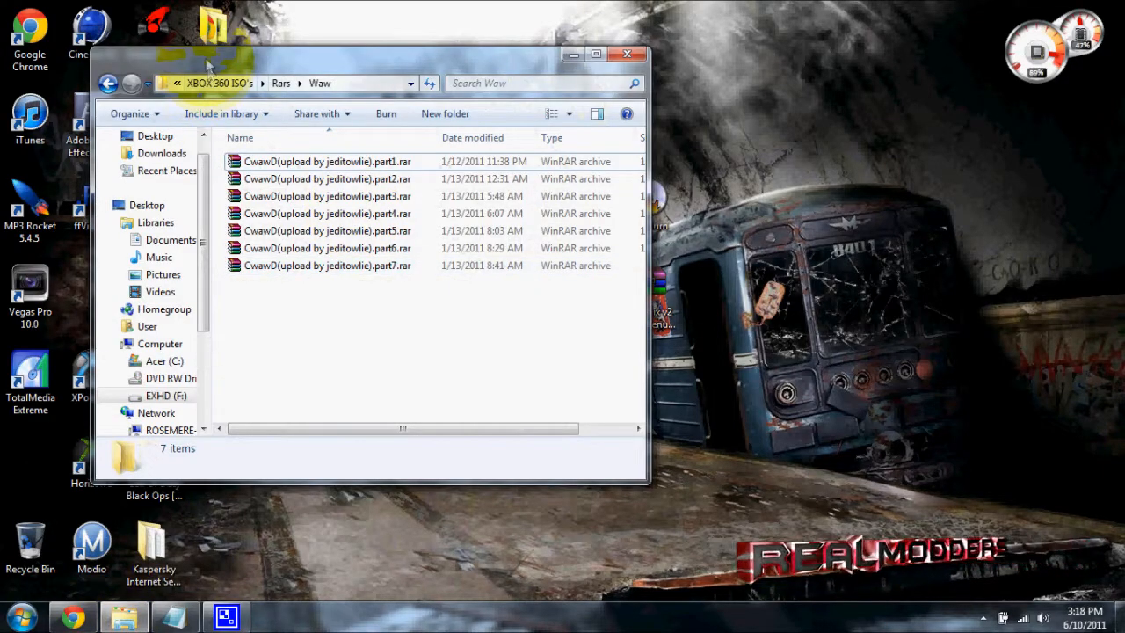
left_click_drag(204, 63, 752, 126)
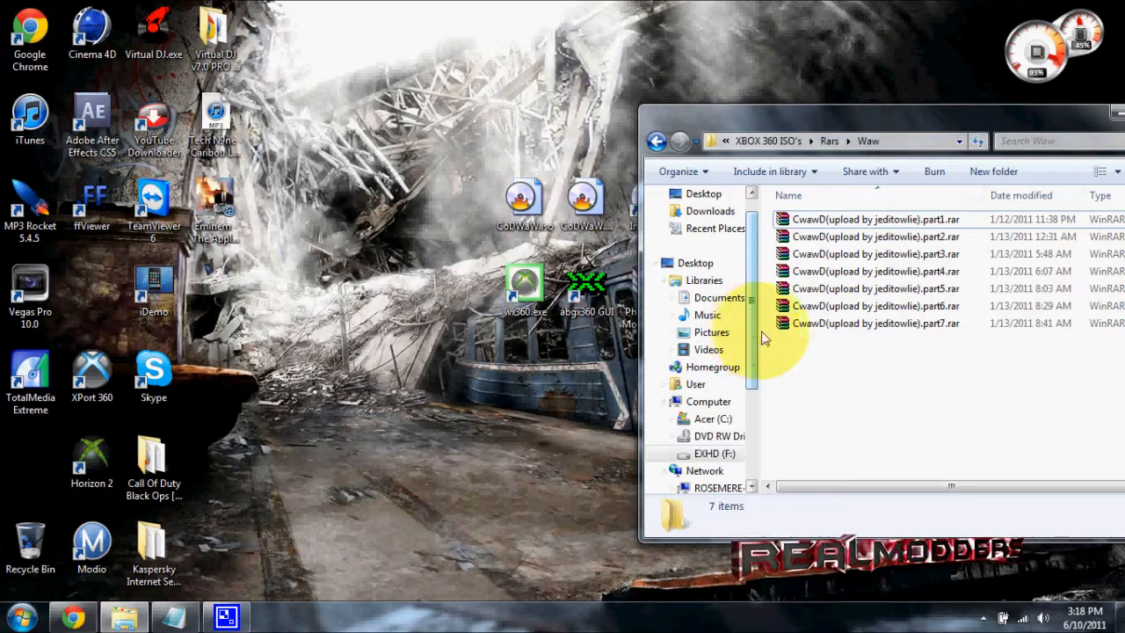
left_click_drag(844, 123, 668, 154)
left_click_drag(666, 193, 683, 236)
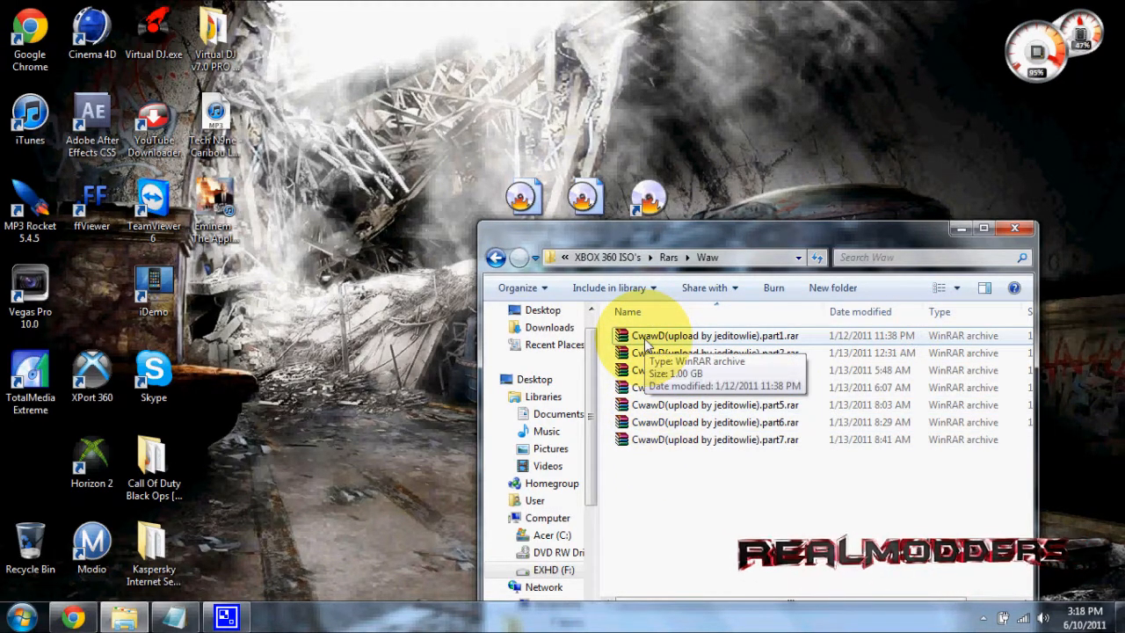
right_click(642, 339)
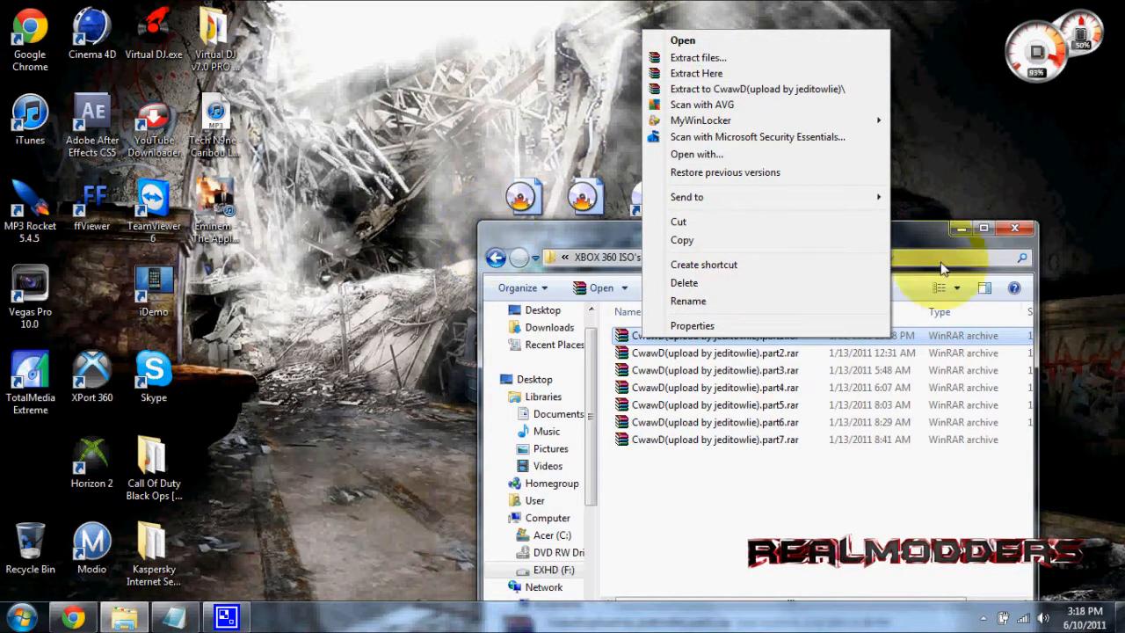
left_click(965, 230)
left_click(965, 230)
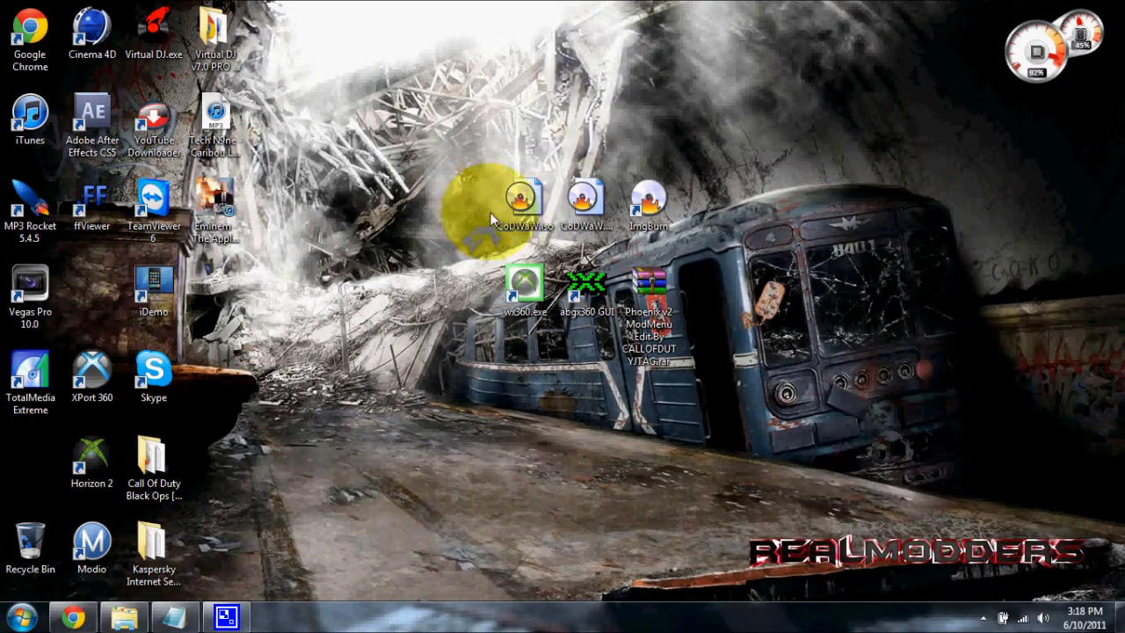
left_click_drag(461, 207, 701, 240)
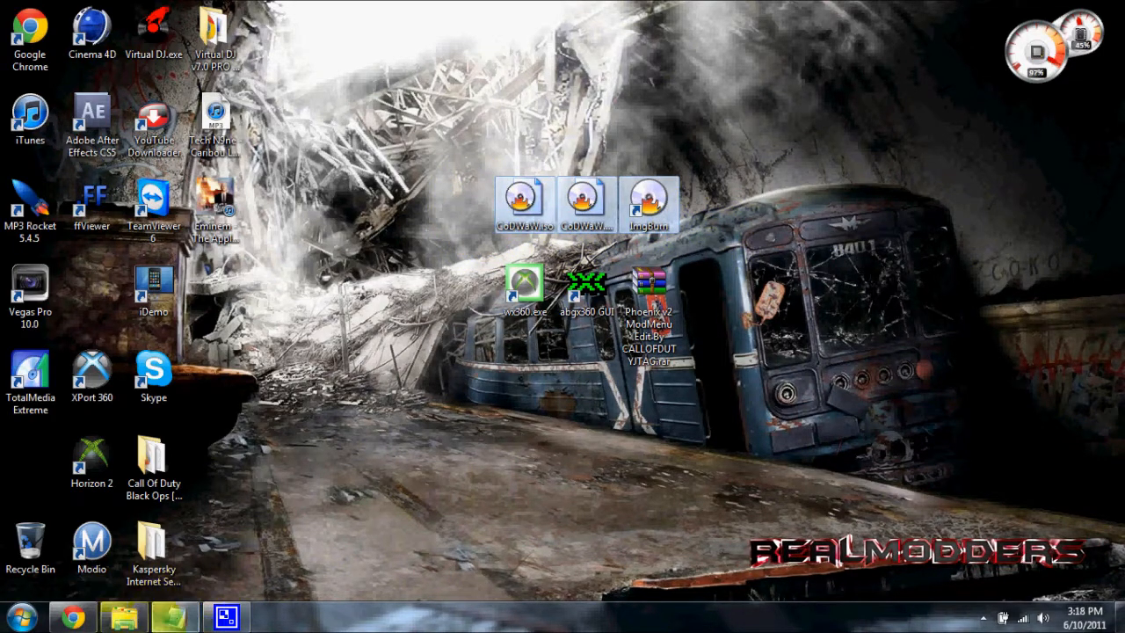
left_click(476, 215)
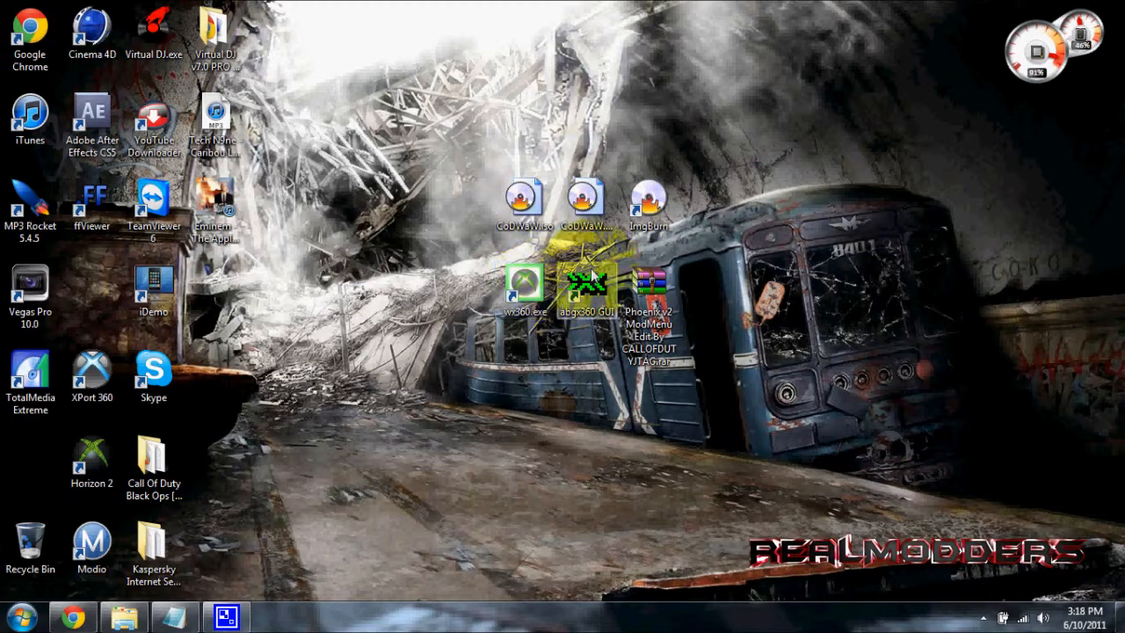
left_click_drag(598, 248, 501, 192)
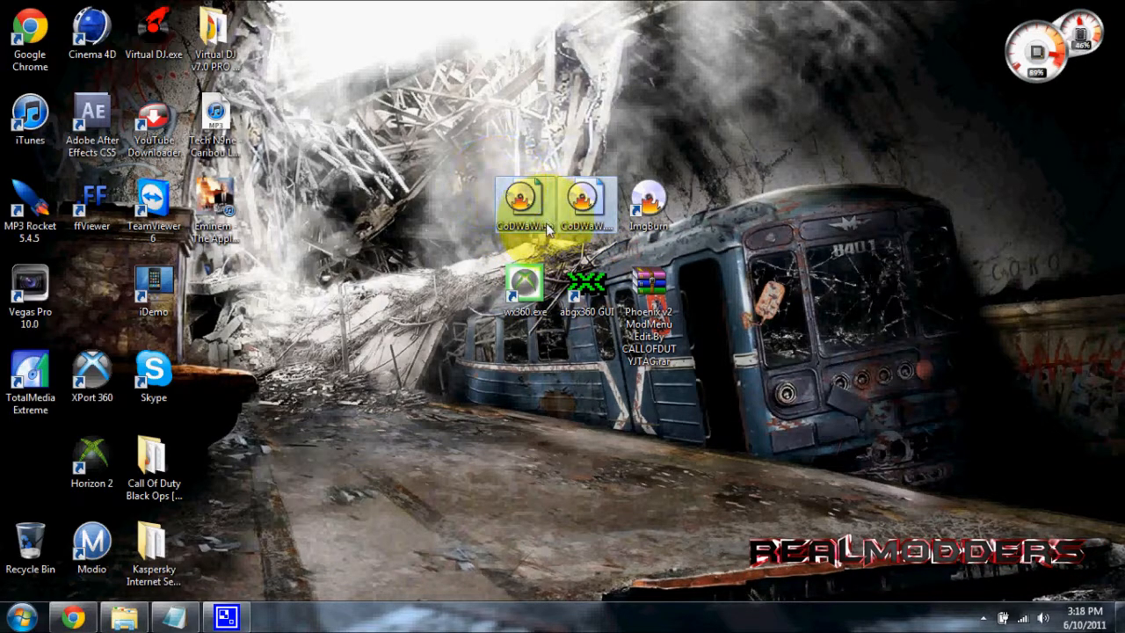
left_click(582, 200)
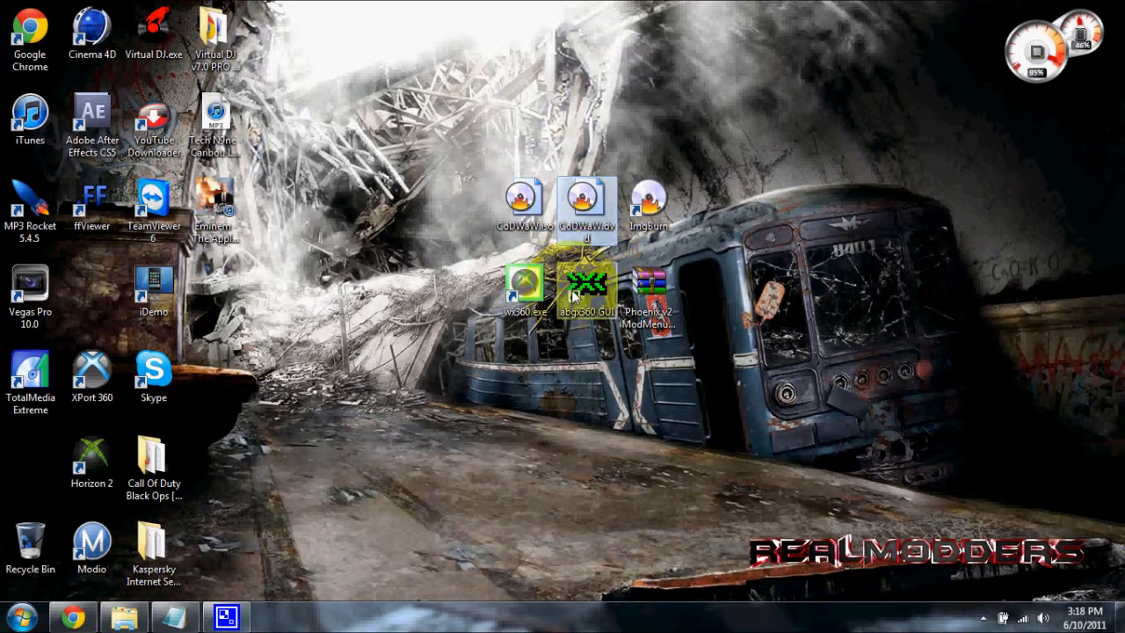
Run abgx360 GUI from the desktop as administrator
left_click(581, 301)
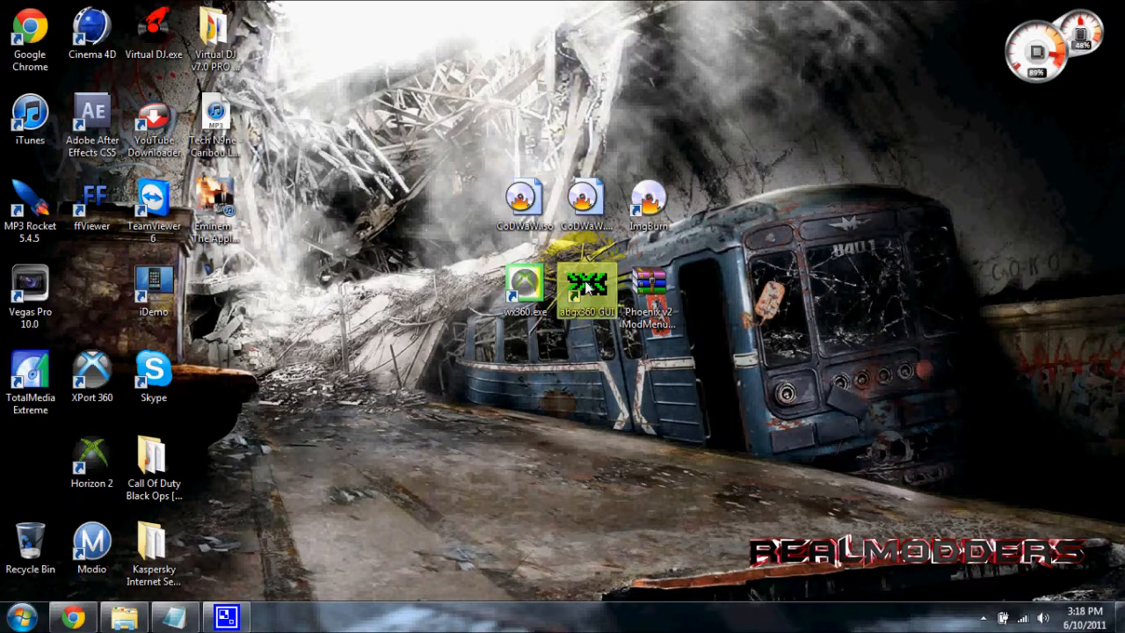
right_click(580, 277)
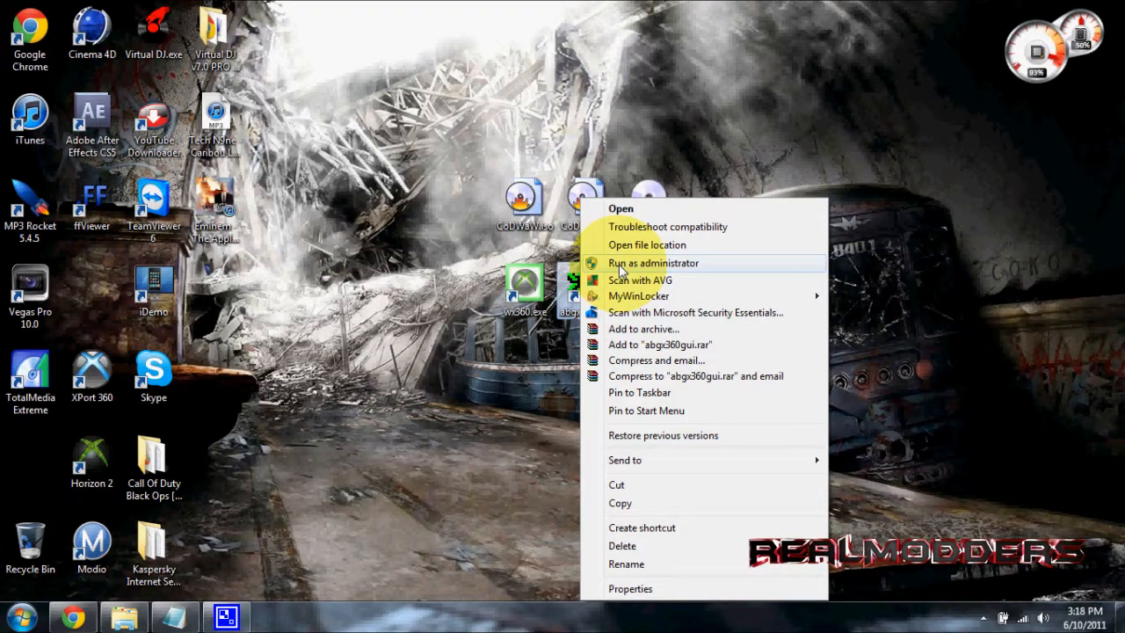
left_click(621, 262)
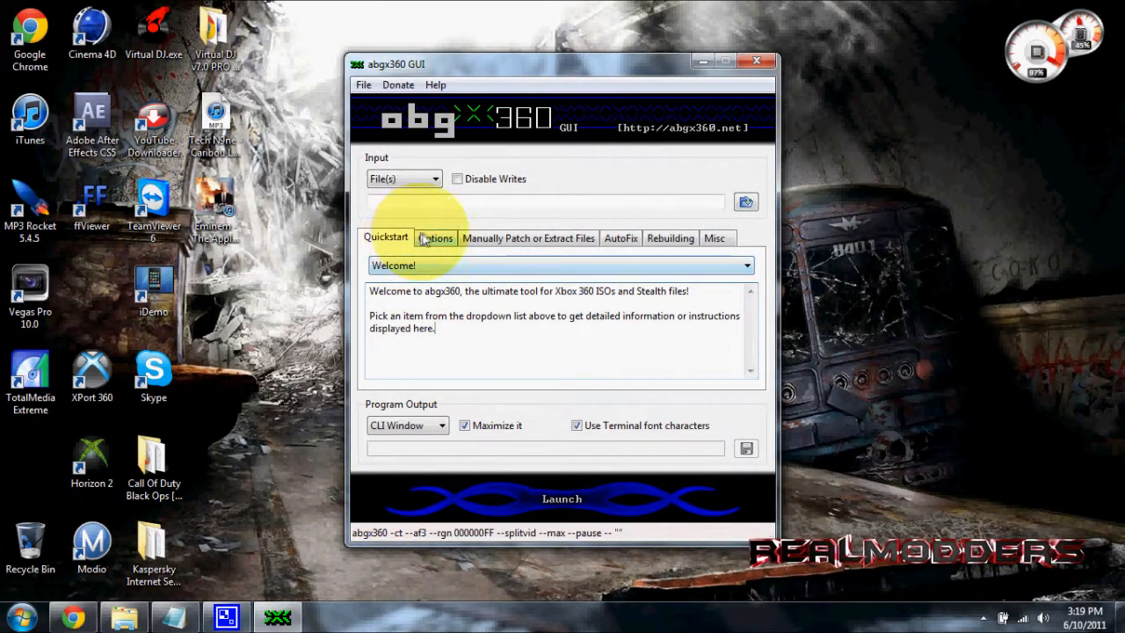
Review the Options, Manually Patch or Extract Files, AutoFix, Rebuilding and Misc settings
left_click(430, 238)
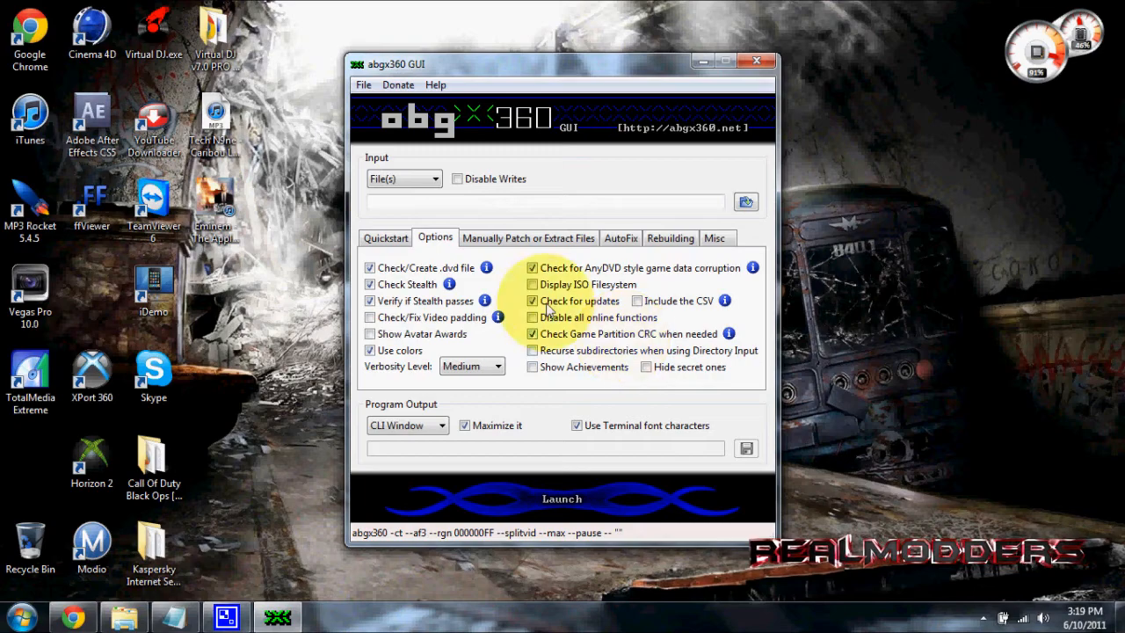
left_click(490, 238)
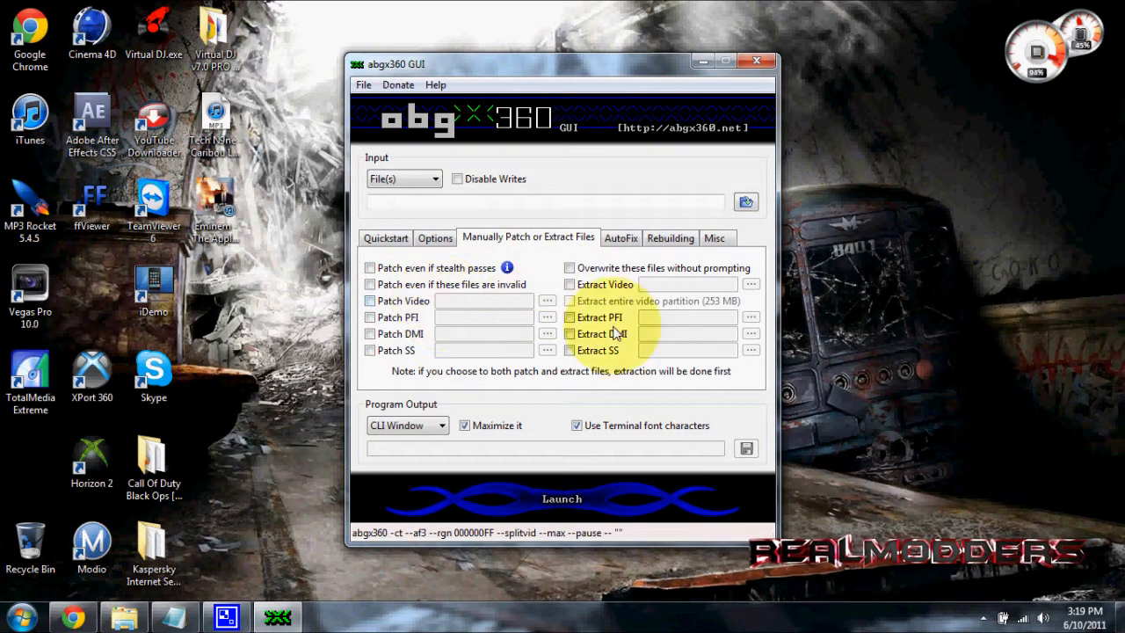
left_click(621, 238)
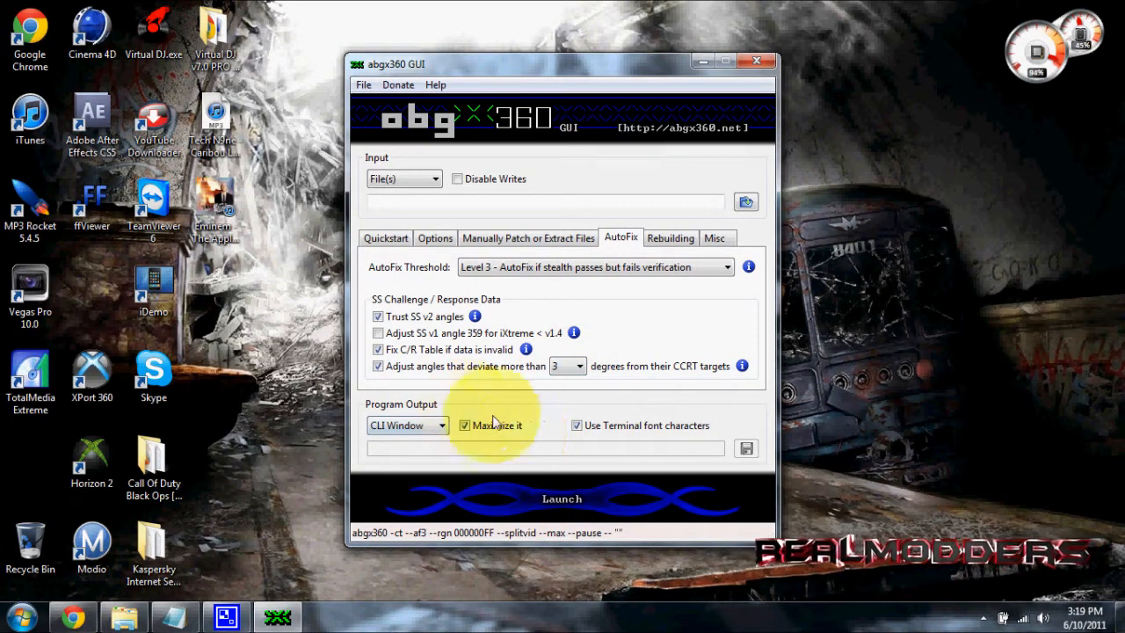
left_click(669, 237)
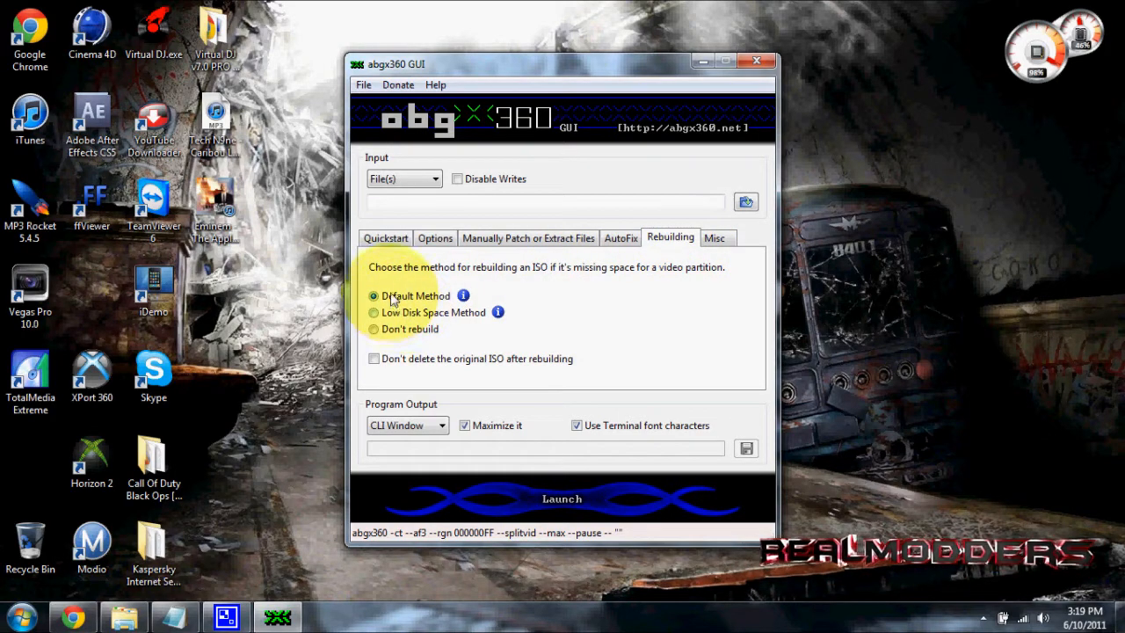
left_click(713, 237)
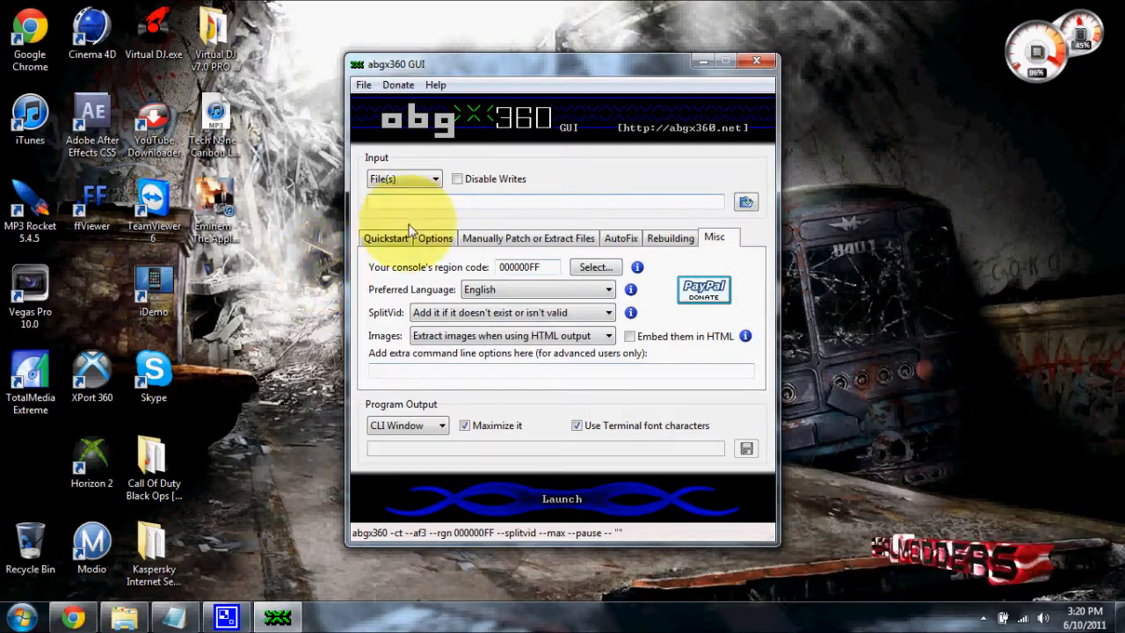
Load CoDWaW.iso from the Desktop as the input file
left_click(746, 203)
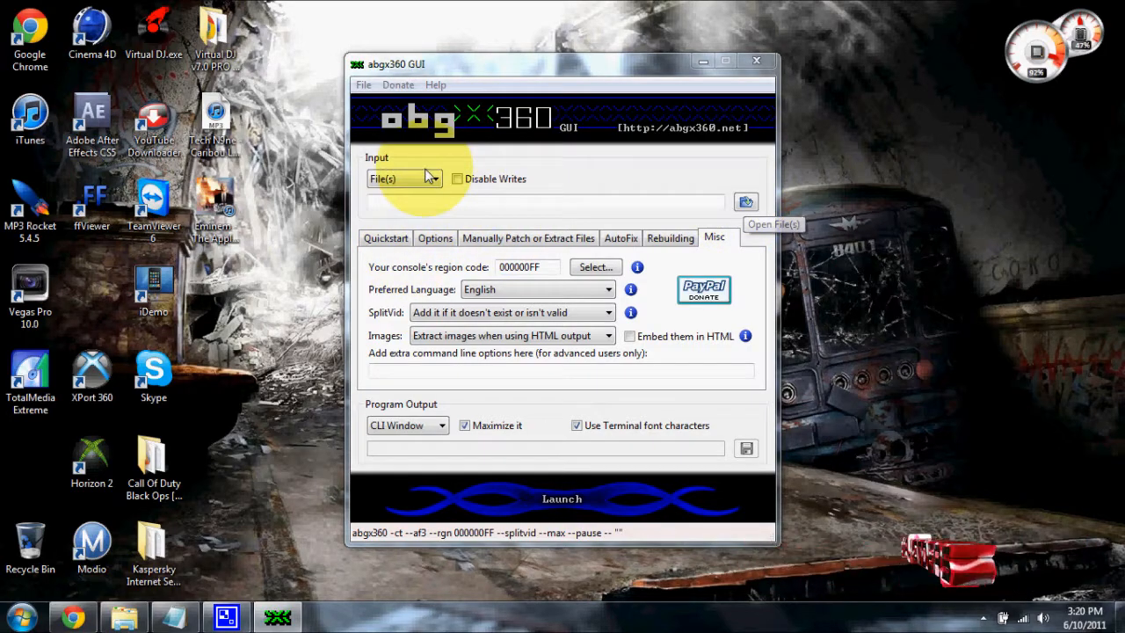
left_click_drag(899, 292, 900, 389)
scroll(404, 334, "up", 2)
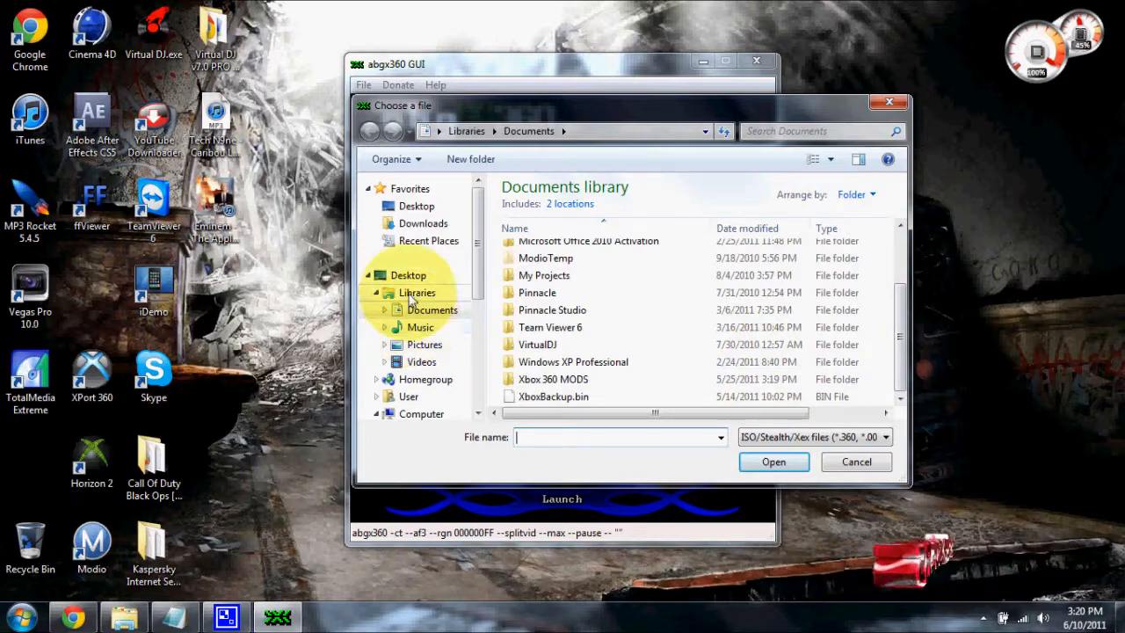
left_click(407, 275)
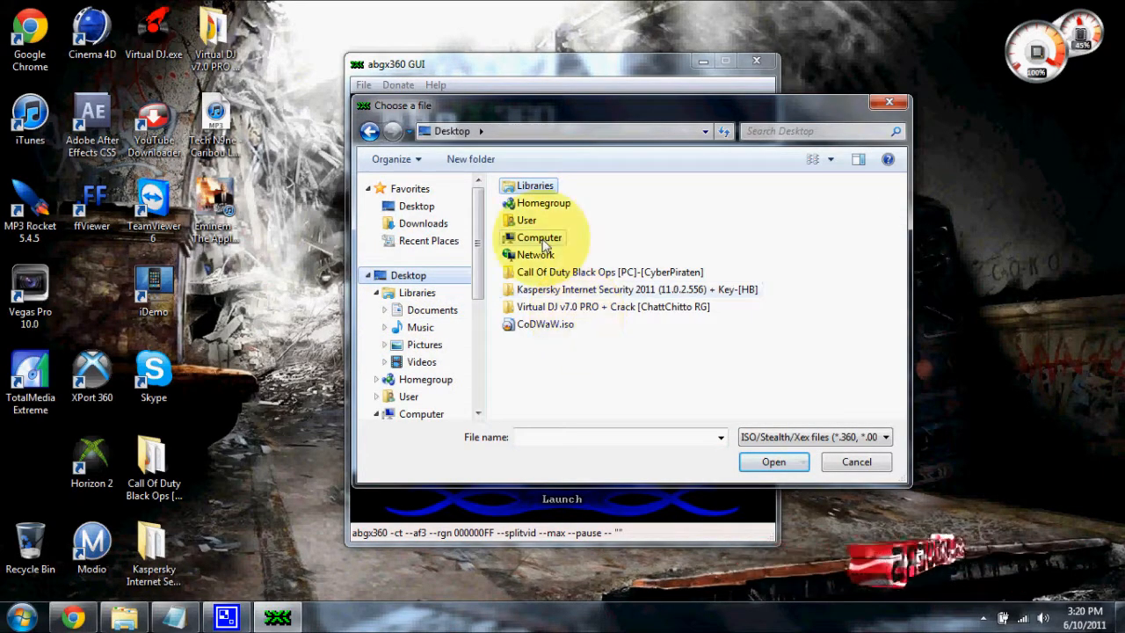
left_click(531, 332)
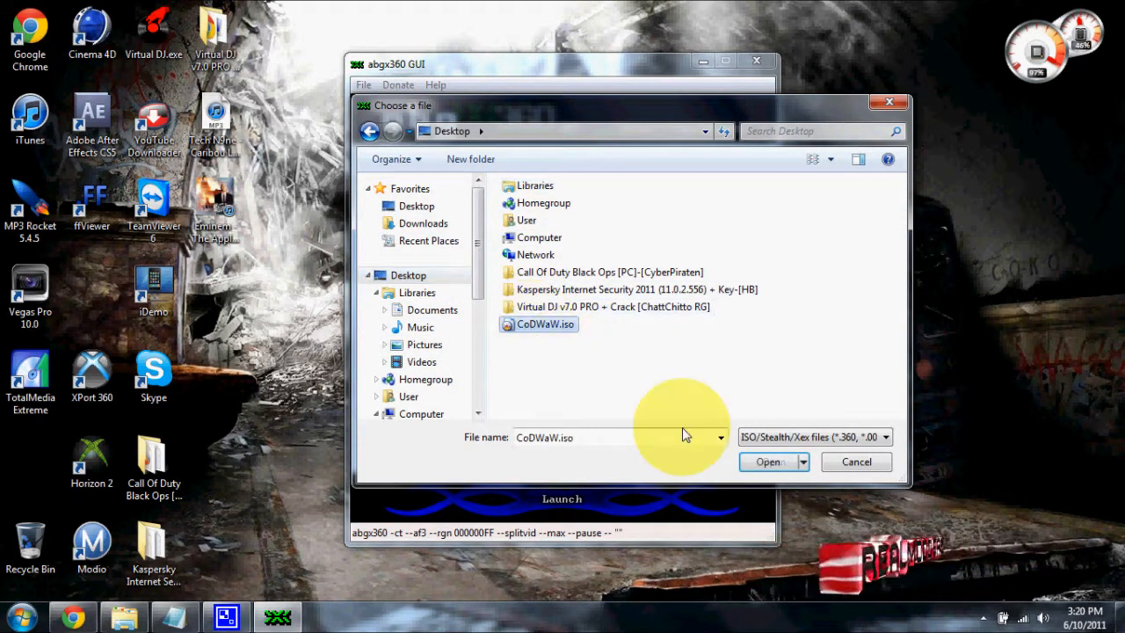
left_click(769, 462)
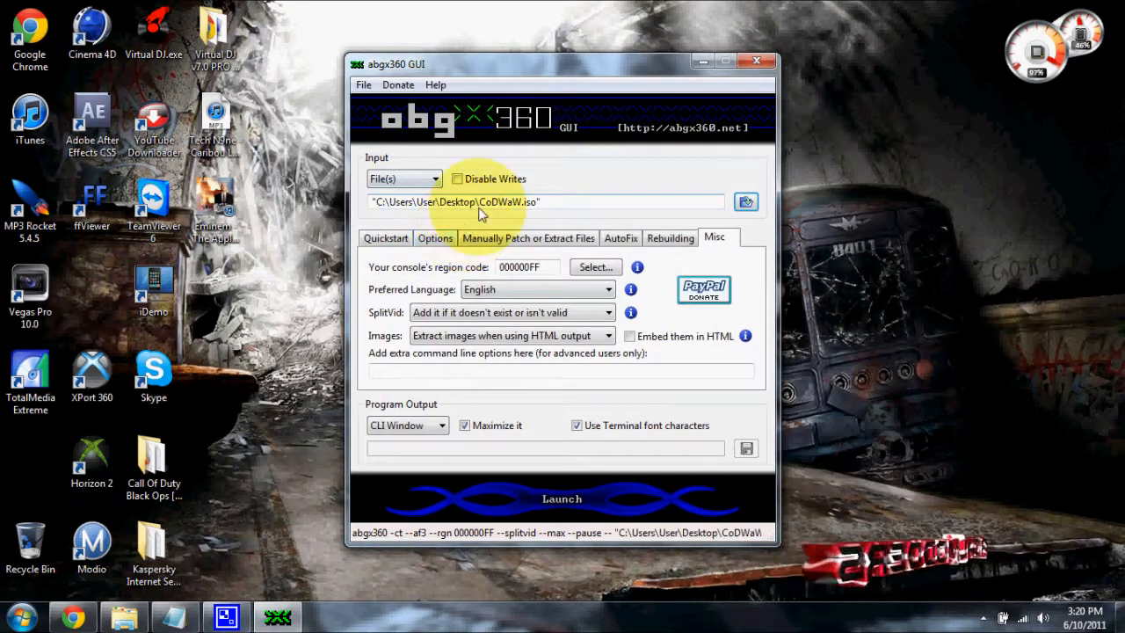
Launch the stealth check on CoDWaW.iso from the Quickstart page, close its output window, and minimize abgx360 GUI
left_click(386, 237)
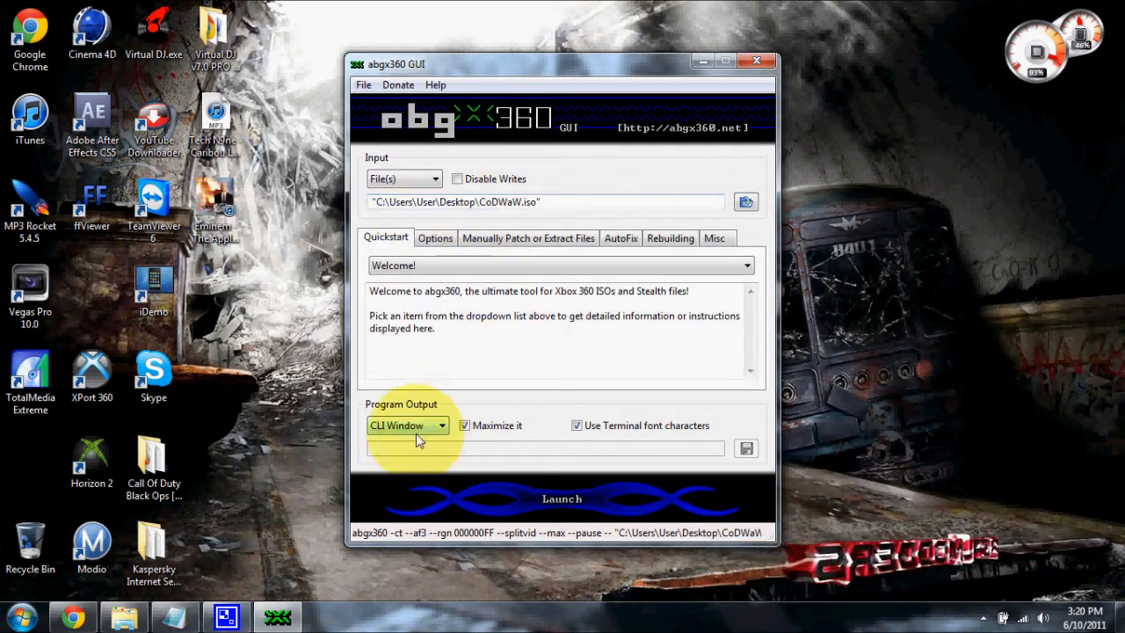
left_click(508, 490)
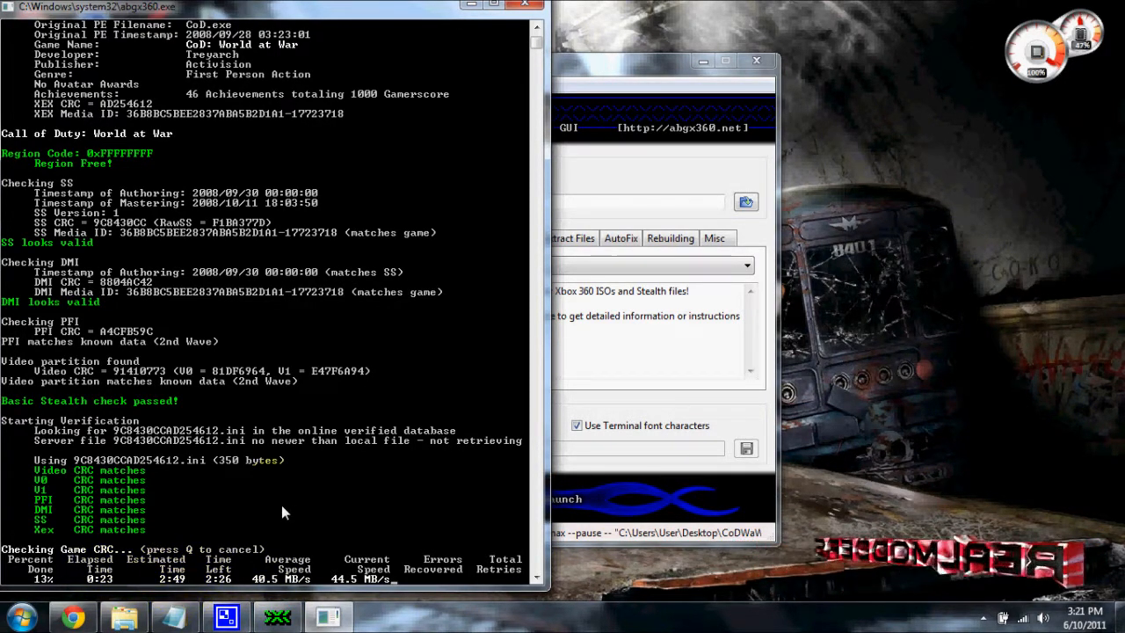
left_click(533, 7)
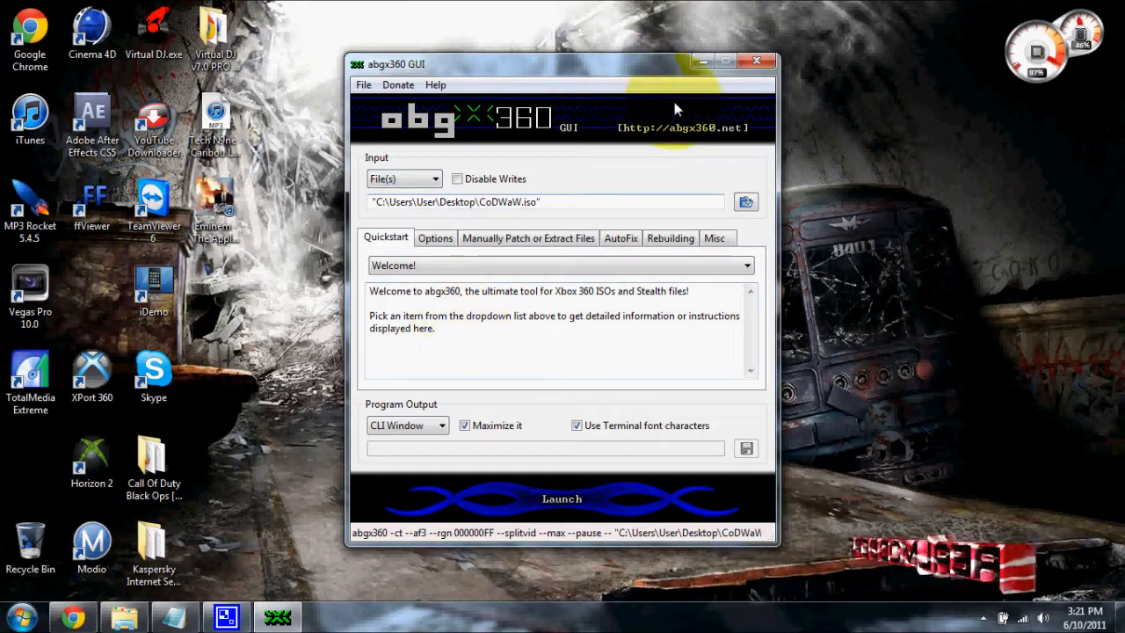
left_click(701, 62)
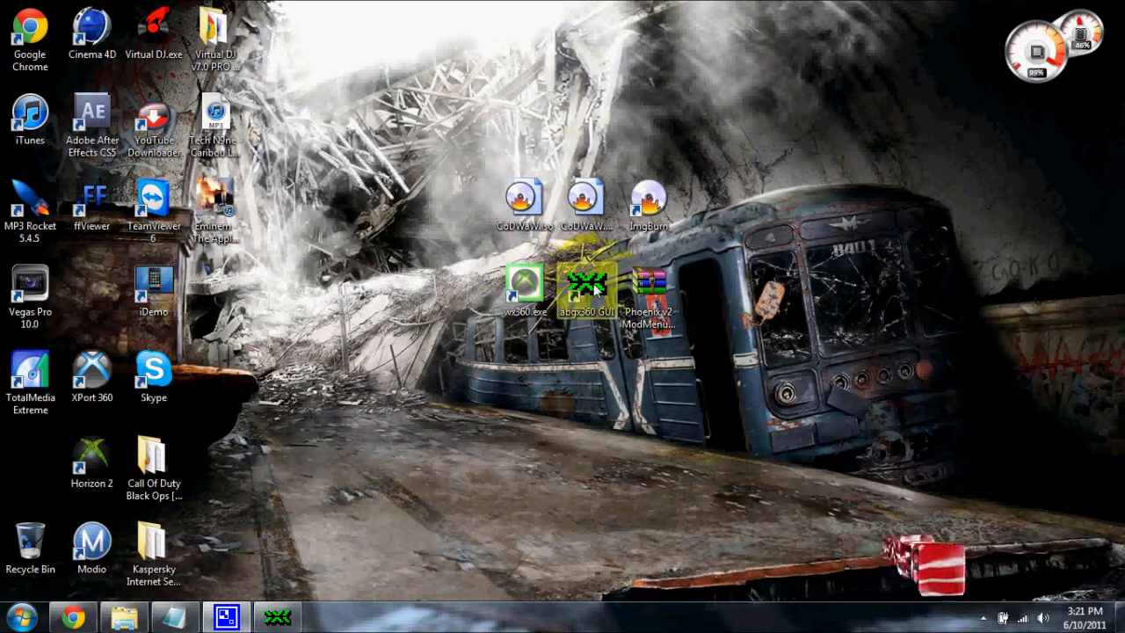
Run wx360 from the desktop as administrator and move its window to the middle of the screen
right_click(522, 285)
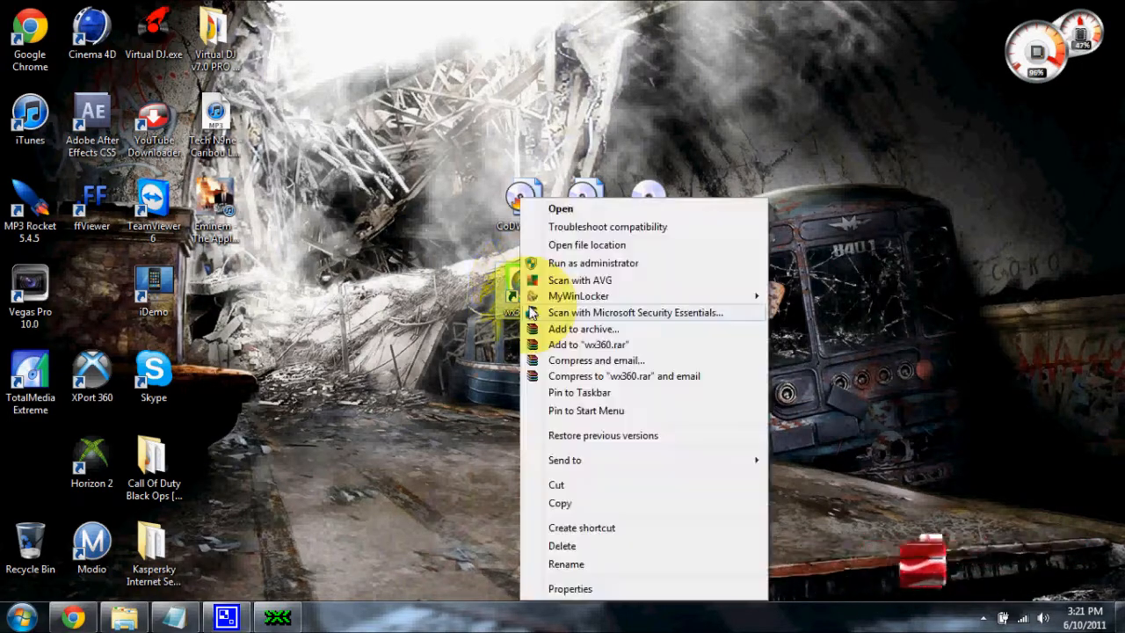
left_click(492, 333)
right_click(528, 281)
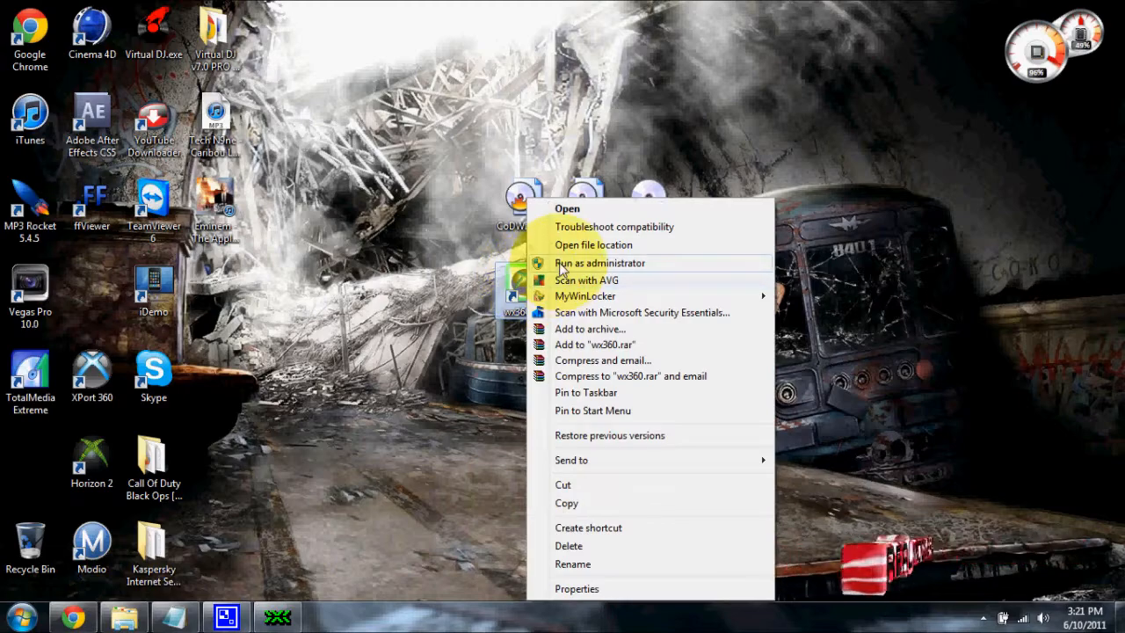
left_click(562, 255)
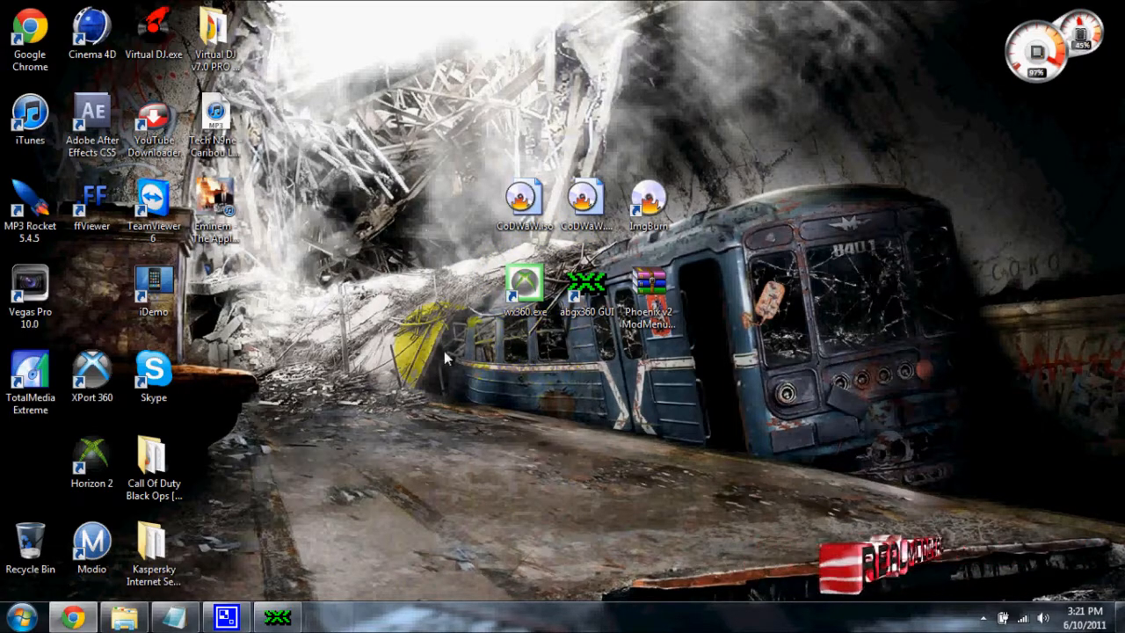
left_click_drag(88, 33, 442, 229)
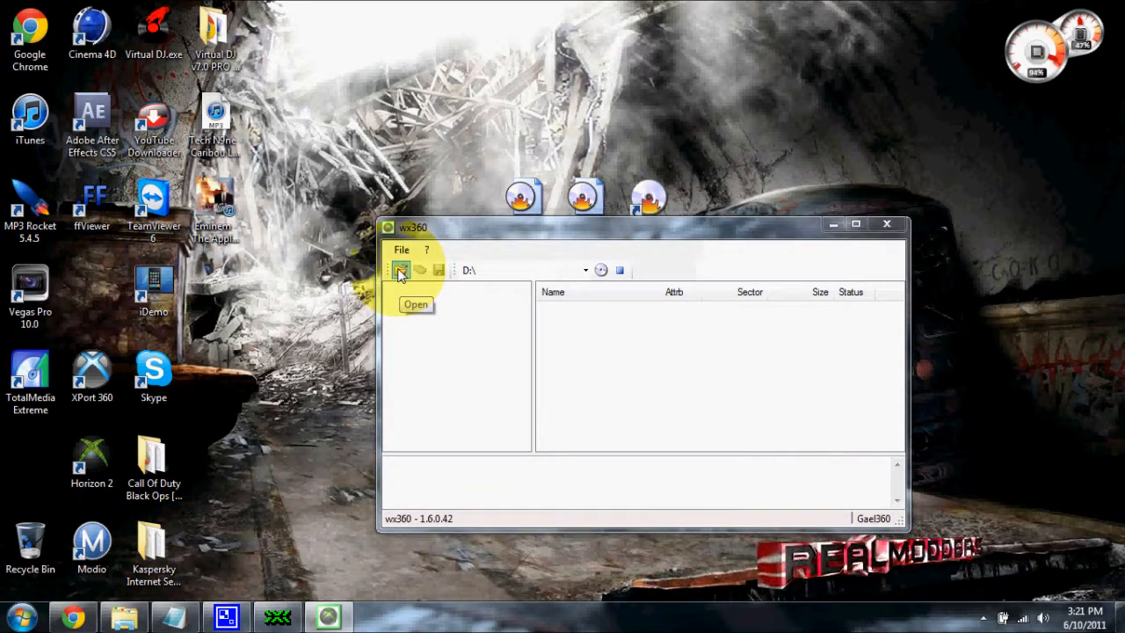
Open CoDWaW.iso from the Desktop in wx360 and move the window away from the desktop shortcuts
left_click(401, 271)
left_click(433, 359)
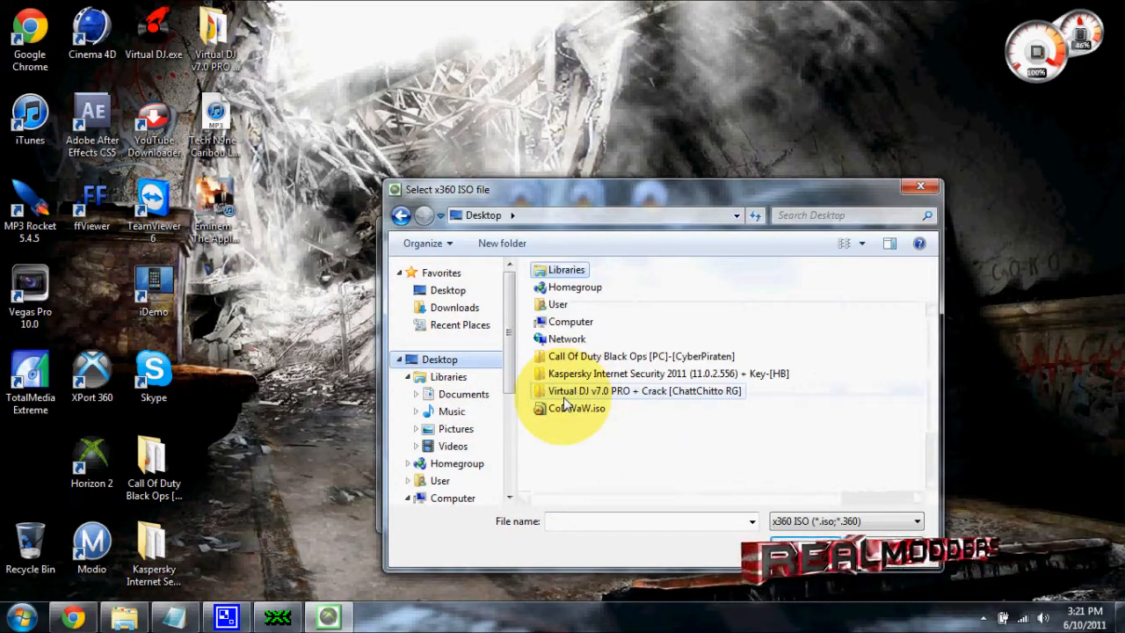
left_click(572, 410)
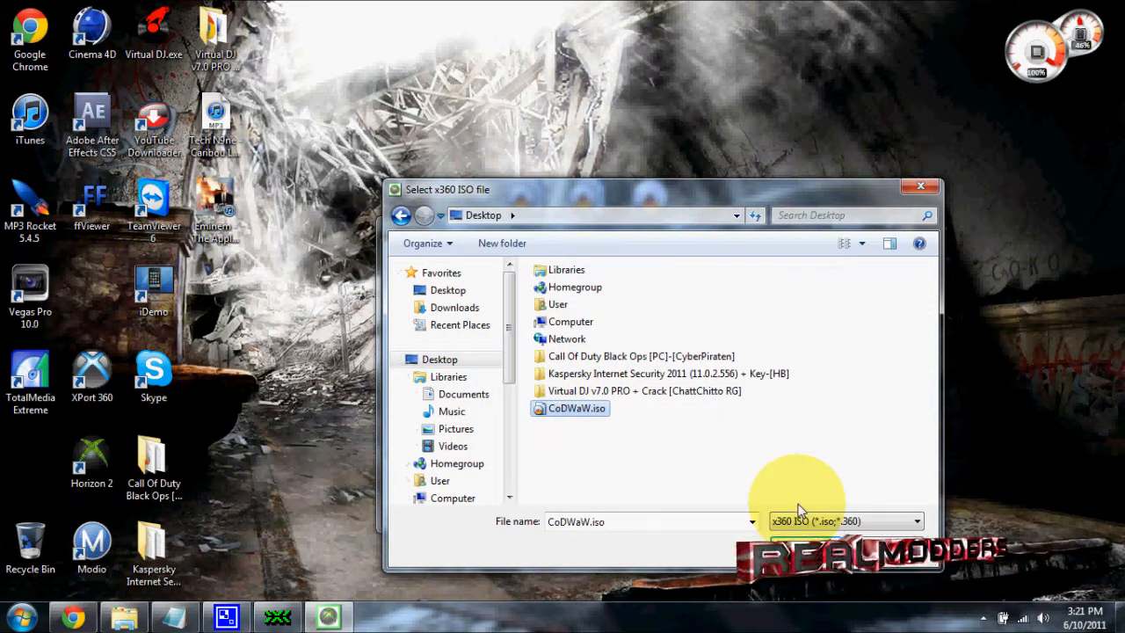
left_click(801, 551)
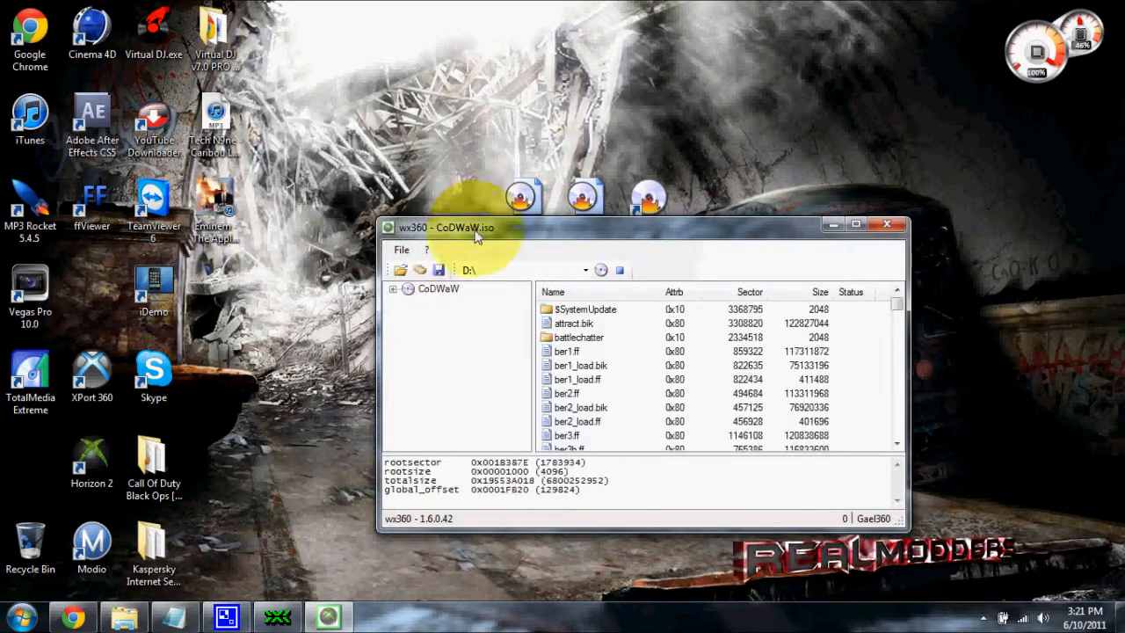
left_click_drag(461, 222, 343, 140)
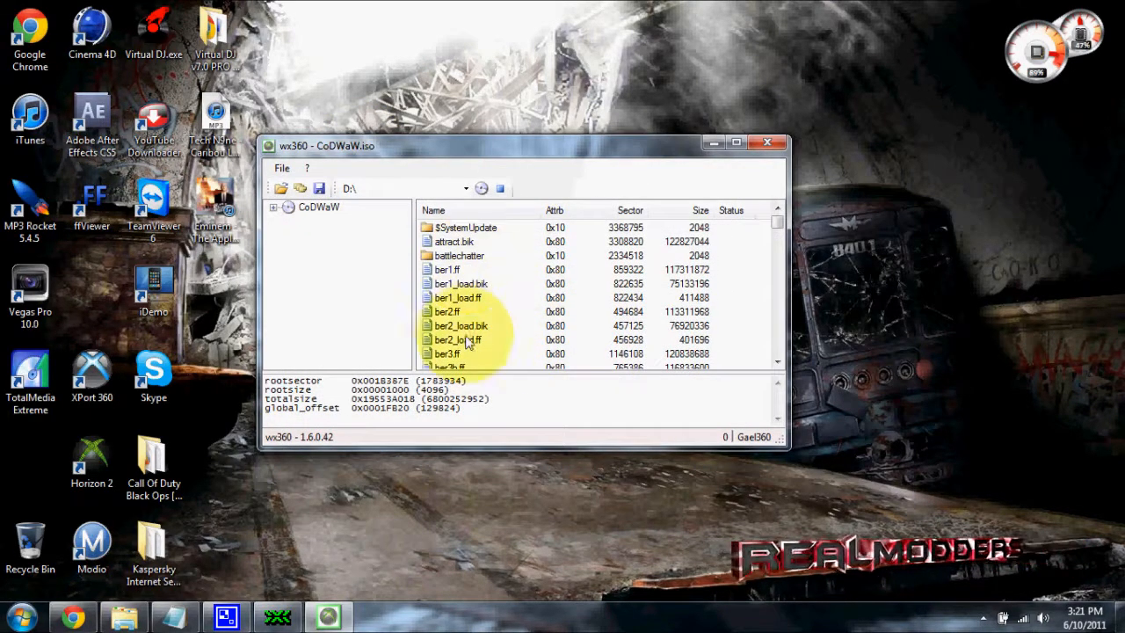
Minimize wx360, place the Phoenix v2 ModMenu archive on a free desktop area and extract its files directly to the desktop
left_click(767, 143)
left_click_drag(650, 292, 354, 309)
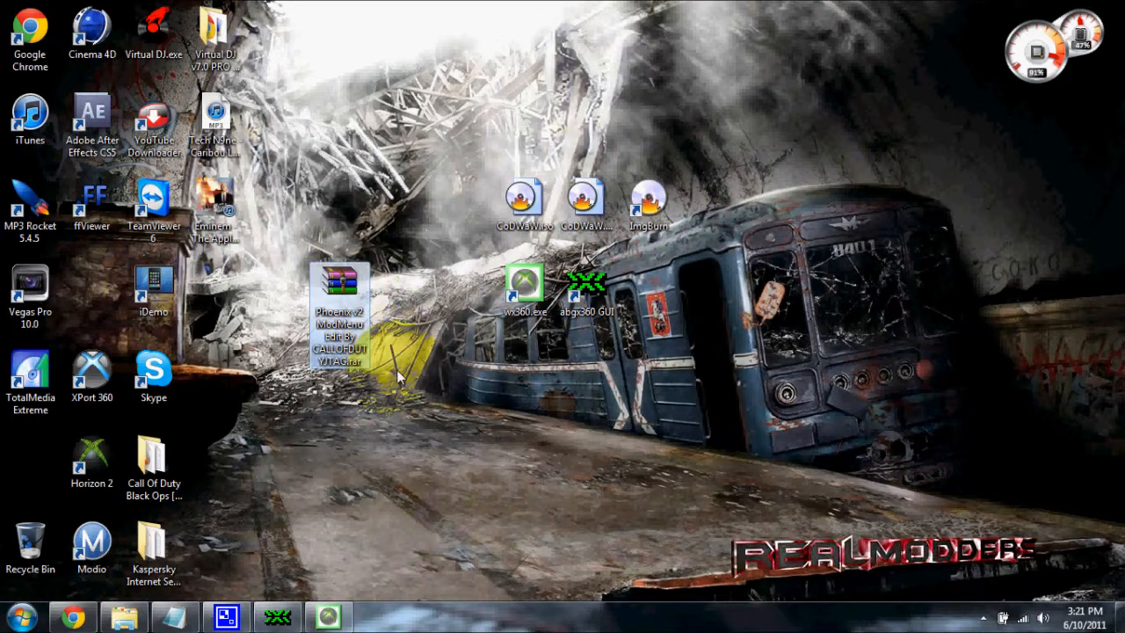
right_click(332, 309)
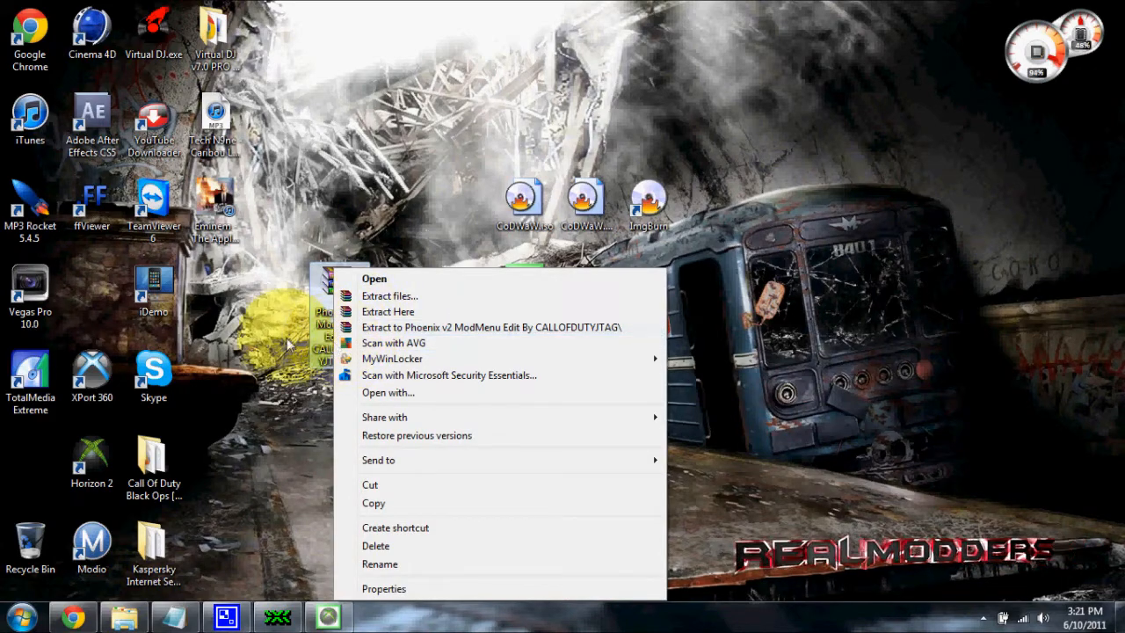
left_click(386, 313)
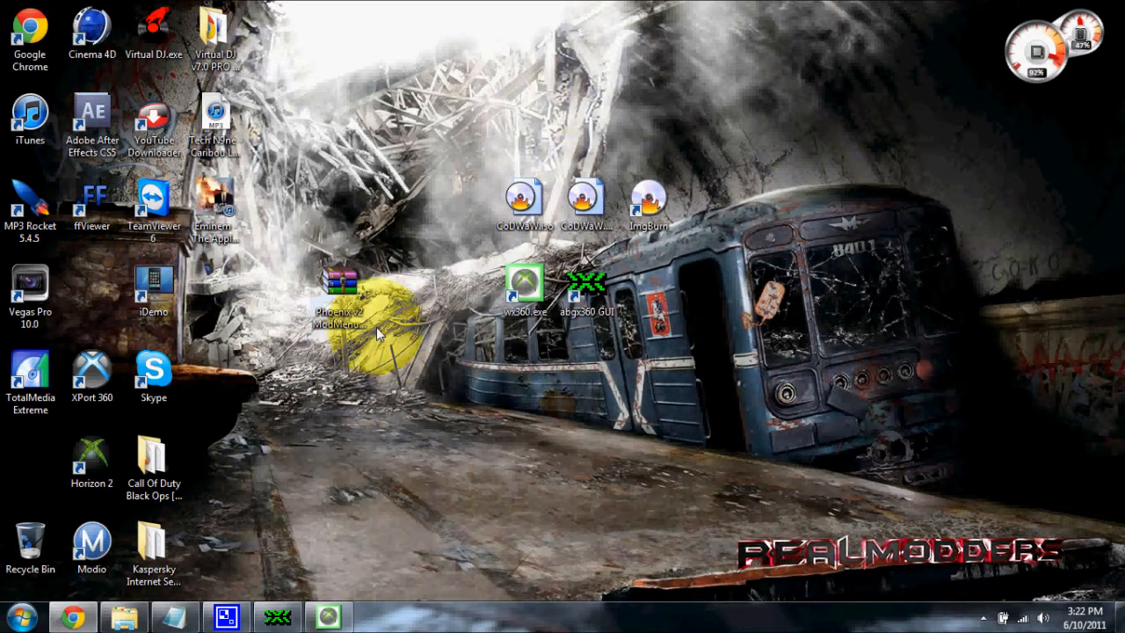
Gather the extracted nazi_zombie_prototype.ff, code_post_gfx.ff and common.ff in one desktop column and put the archive back beside the shortcuts
left_click_drag(338, 284, 351, 141)
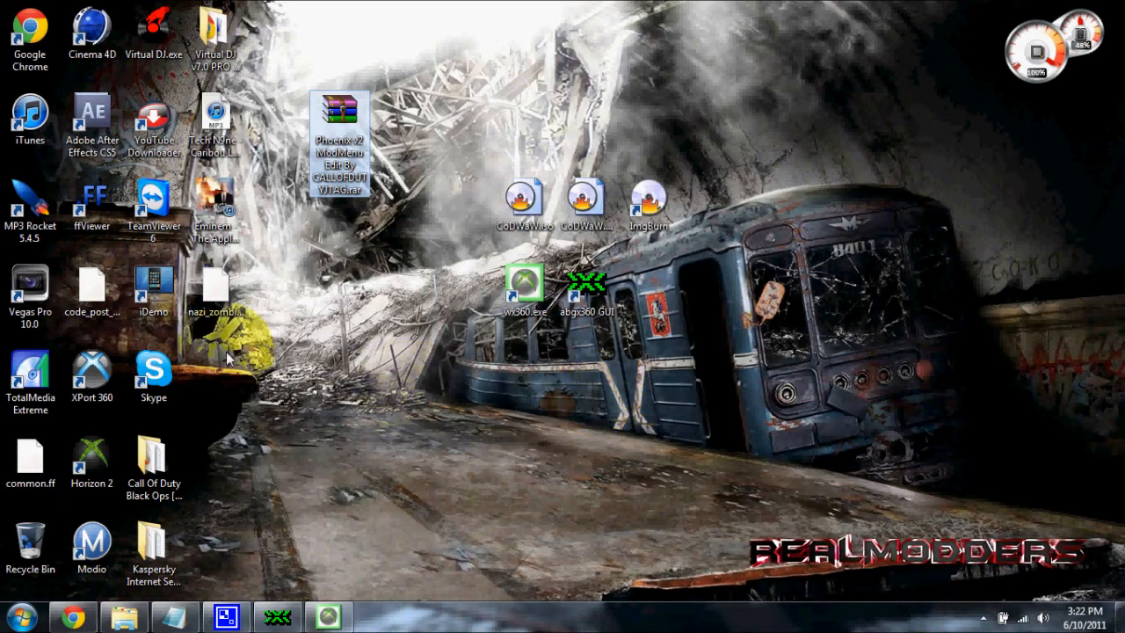
left_click_drag(91, 285, 215, 378)
left_click_drag(30, 457, 217, 461)
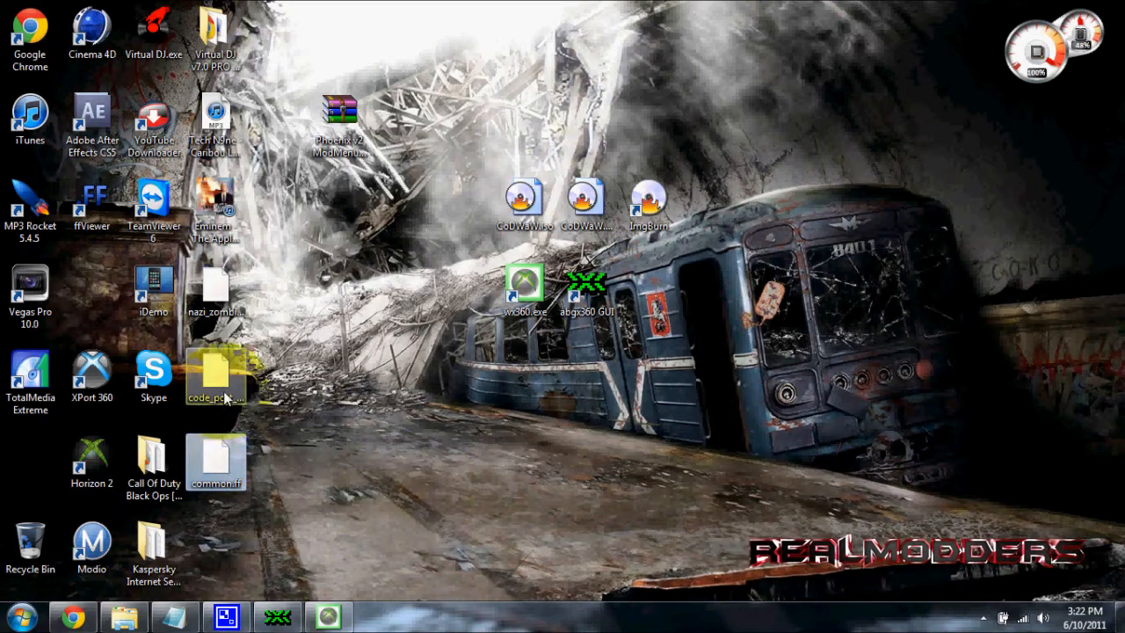
left_click(224, 386)
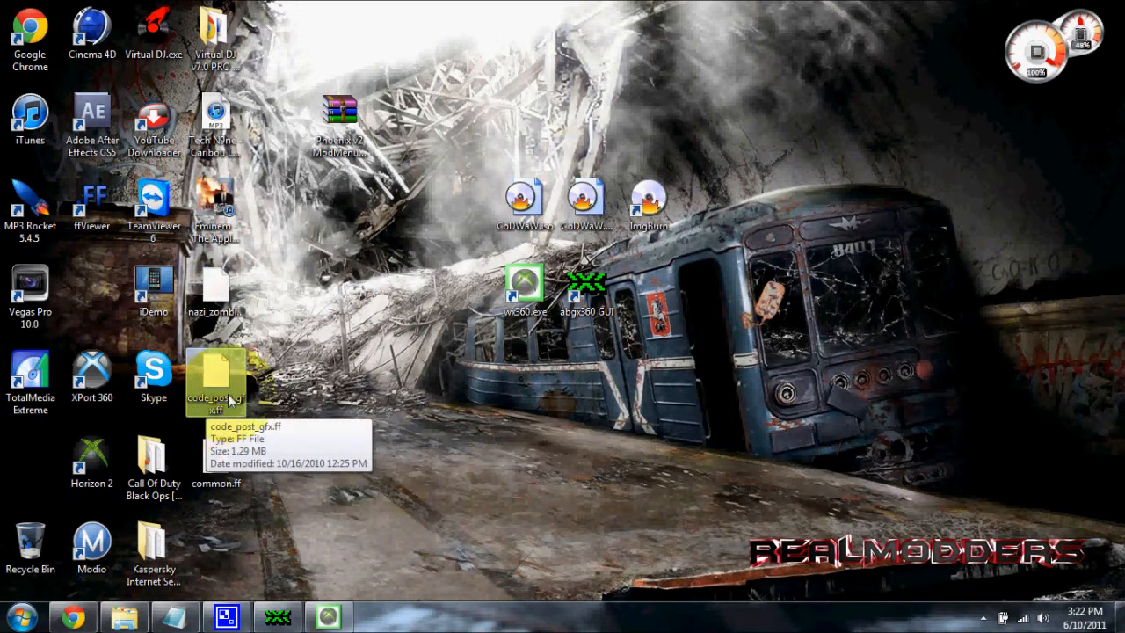
left_click(218, 303)
left_click(215, 462, "shift")
left_click_drag(215, 290, 820, 297)
left_click_drag(347, 119, 238, 285)
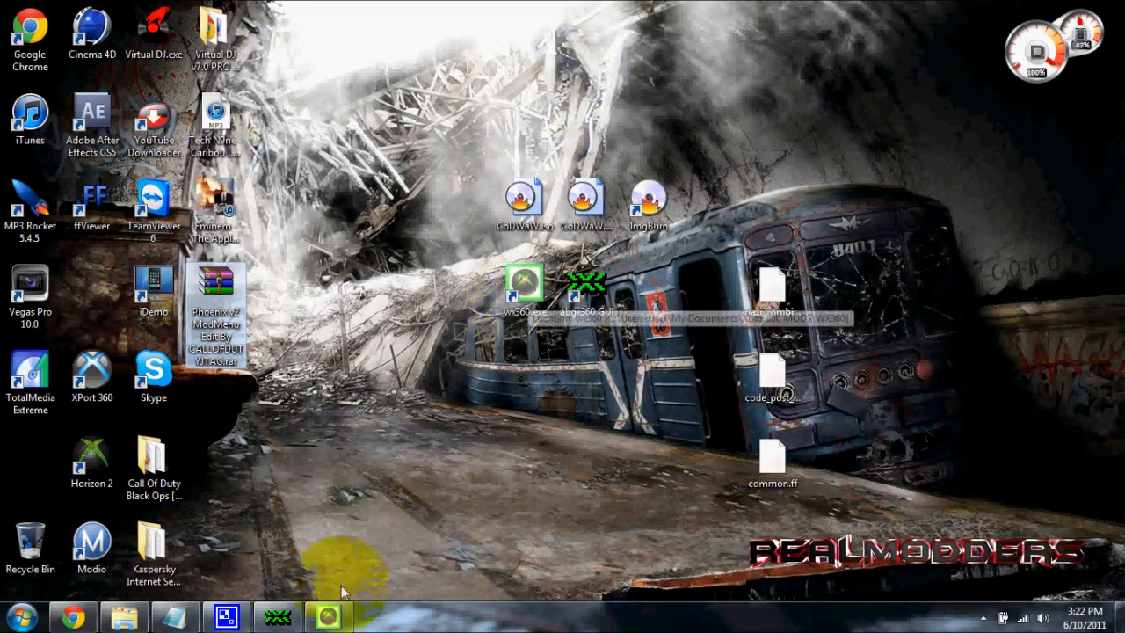
Restore wx360, extract default.xex from the ISO to the Desktop and place the extracted file clear of the window
left_click(327, 615)
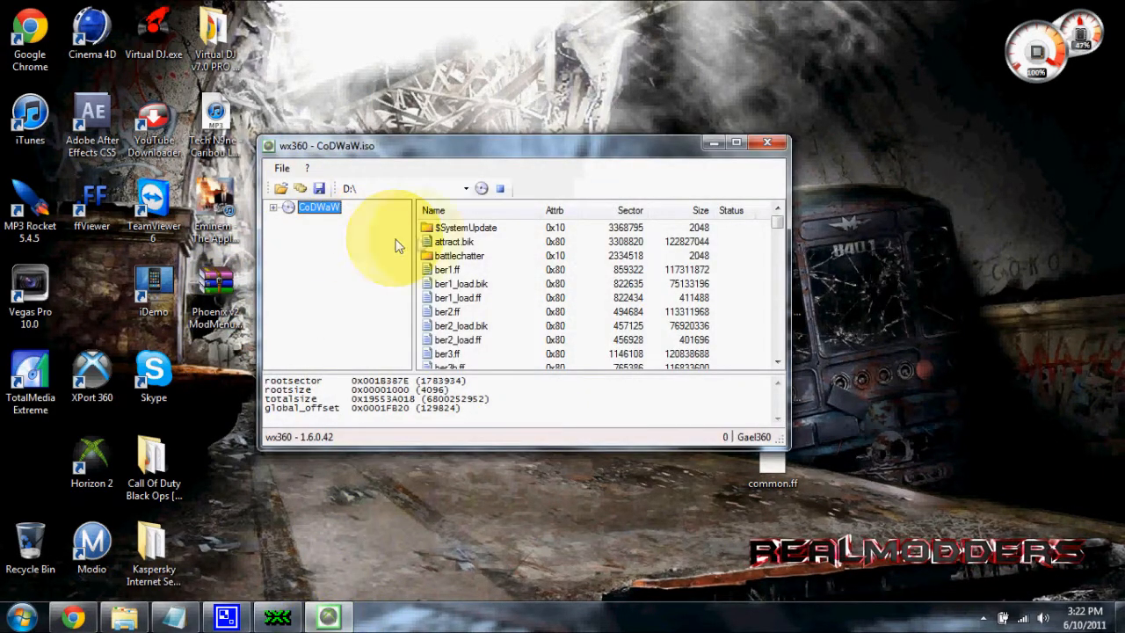
left_click_drag(454, 146, 260, 76)
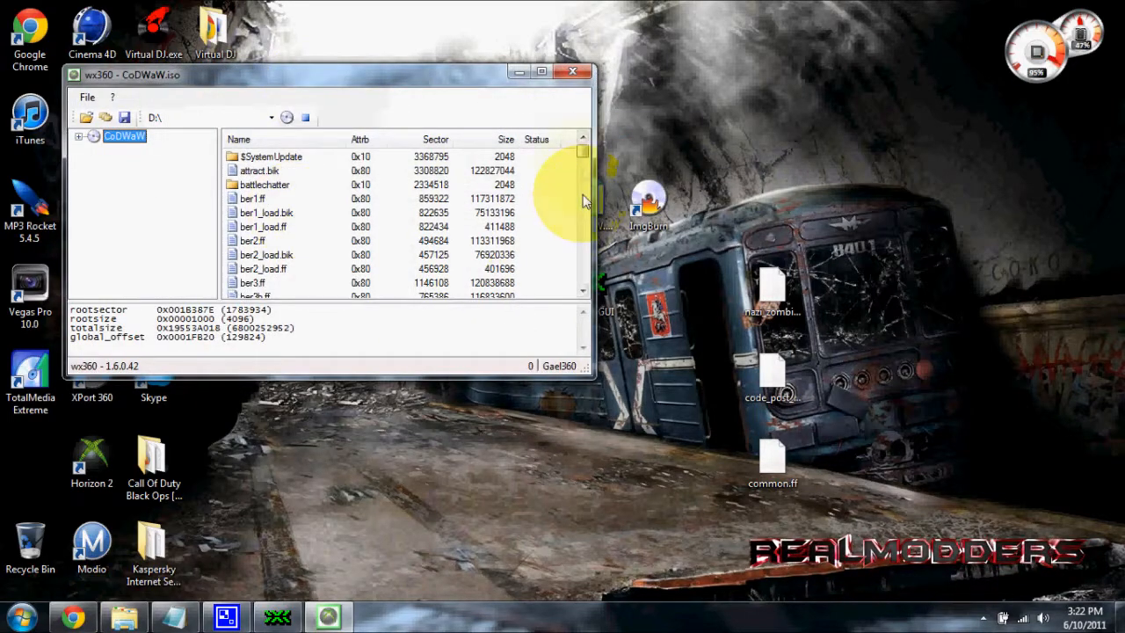
left_click_drag(583, 152, 582, 173)
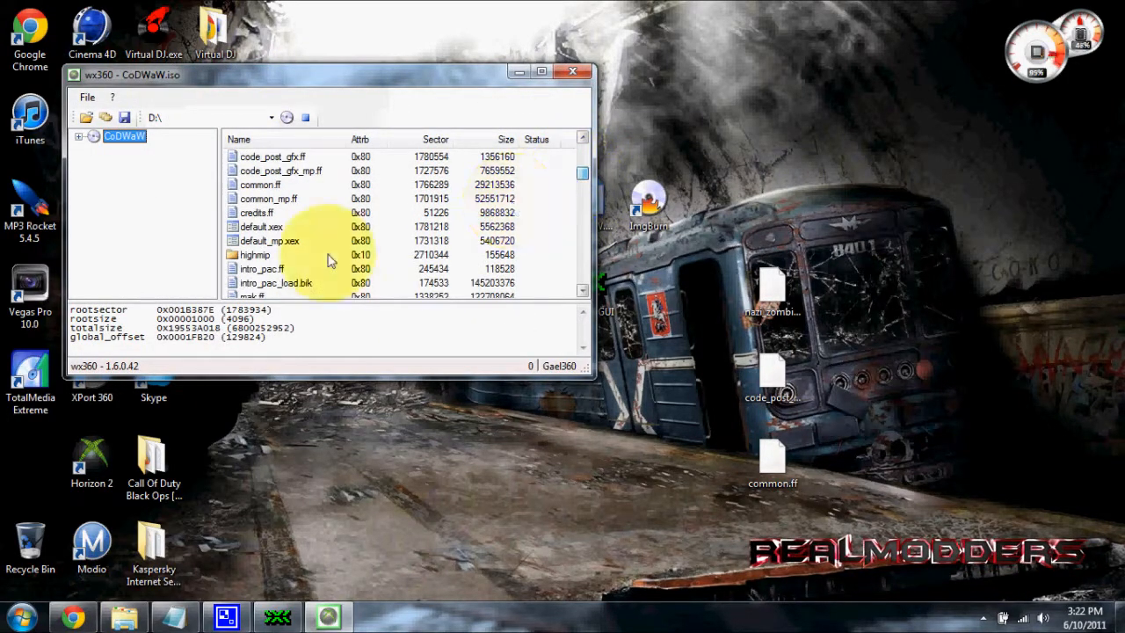
left_click(249, 227)
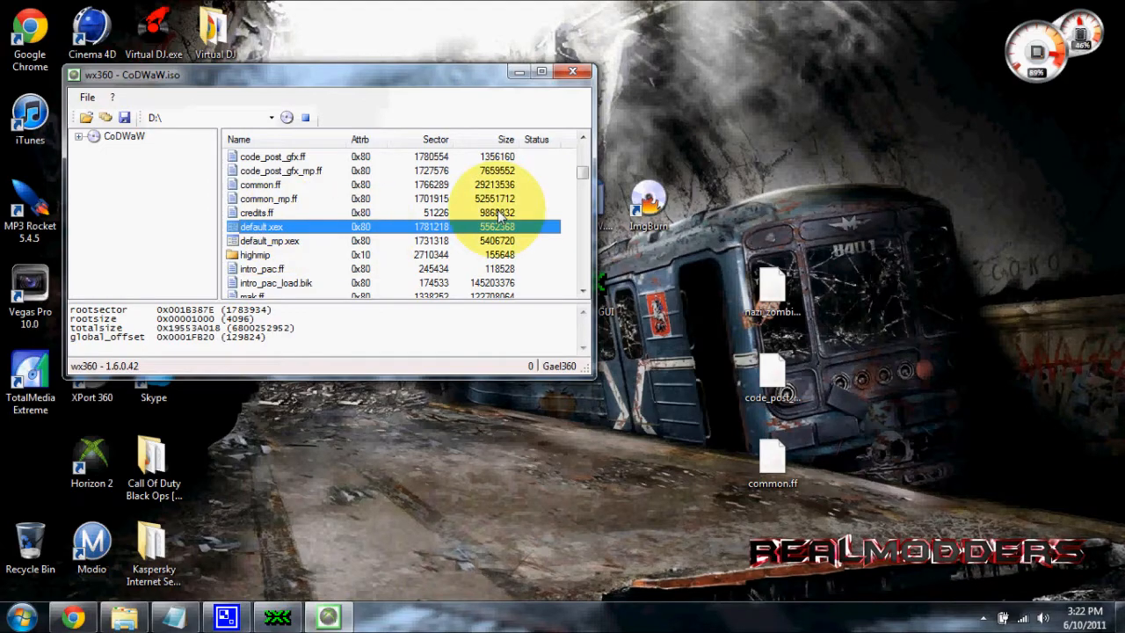
right_click(417, 229)
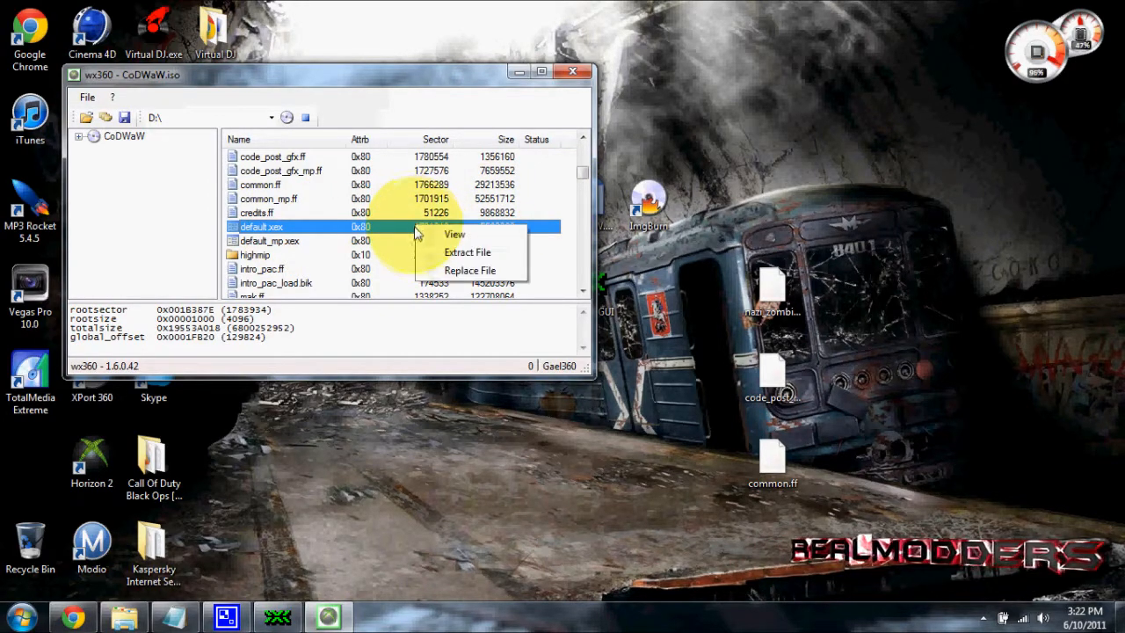
left_click(457, 255)
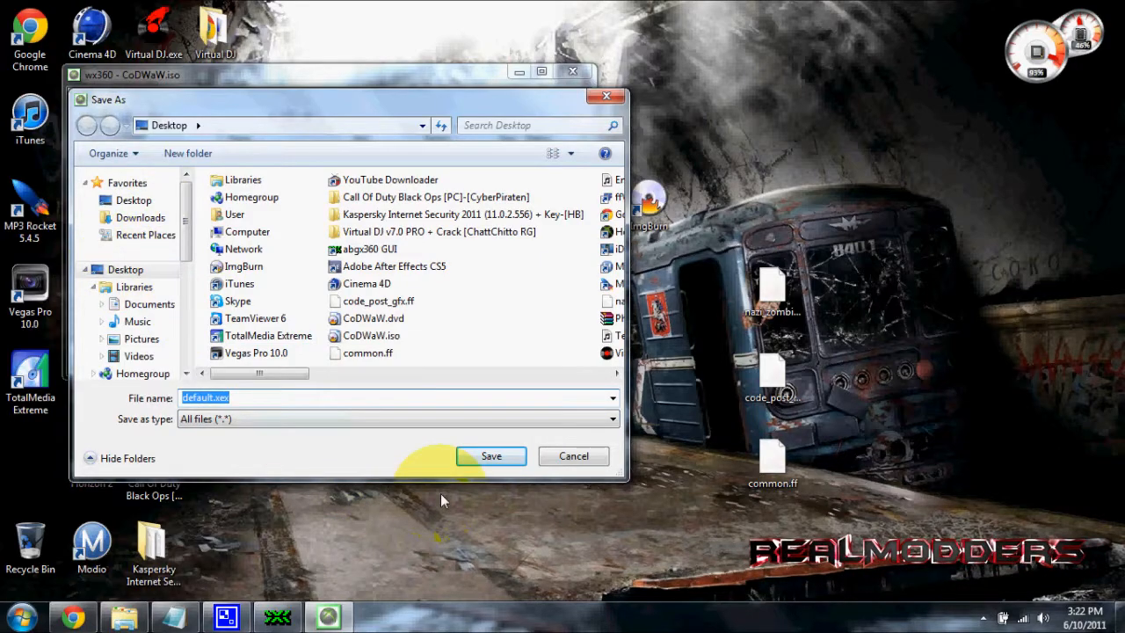
left_click(498, 457)
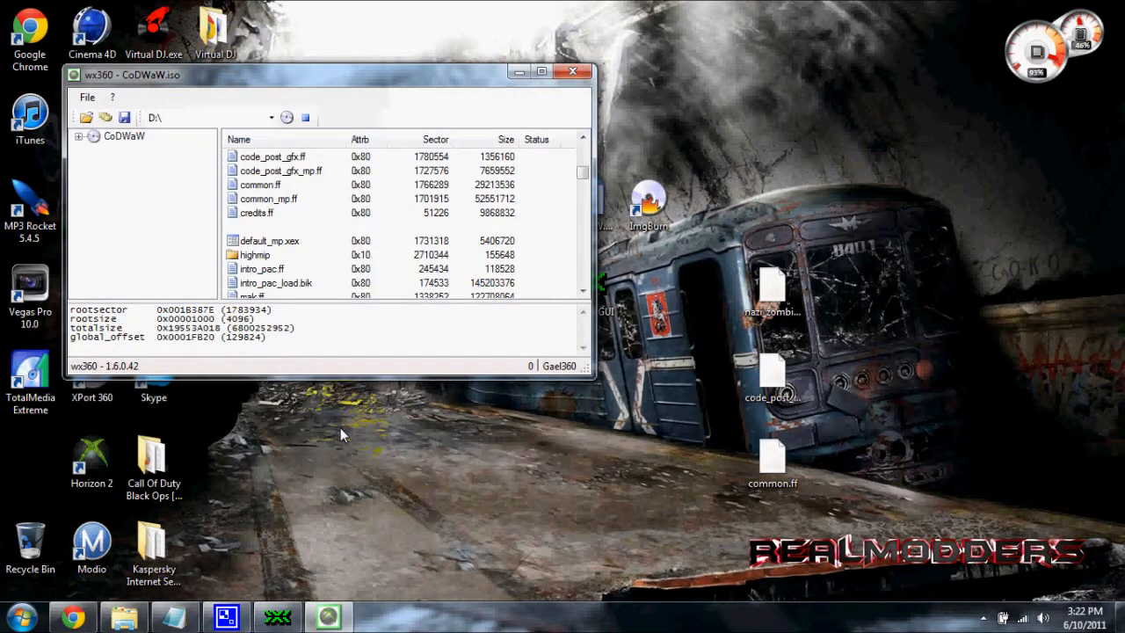
left_click(264, 86)
left_click_drag(21, 475, 708, 35)
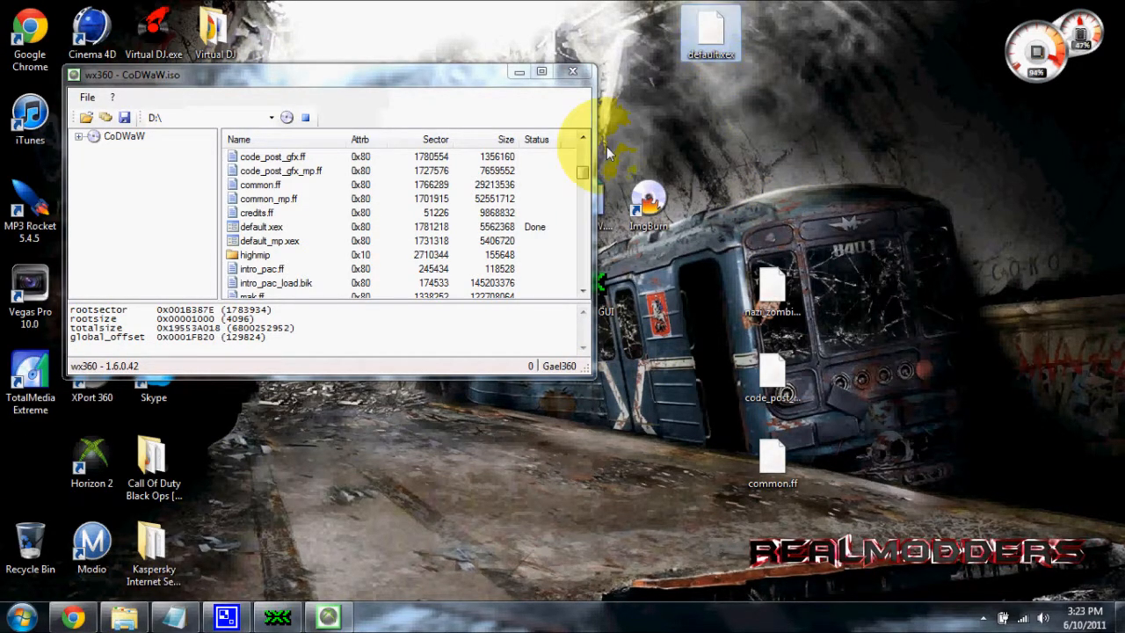
Regroup the three modded .ff files on the desktop, with nazi_zombie_prototype.ff beside code_post_gfx.ff and common.ff above them
left_click(579, 185)
left_click_drag(580, 184, 583, 164)
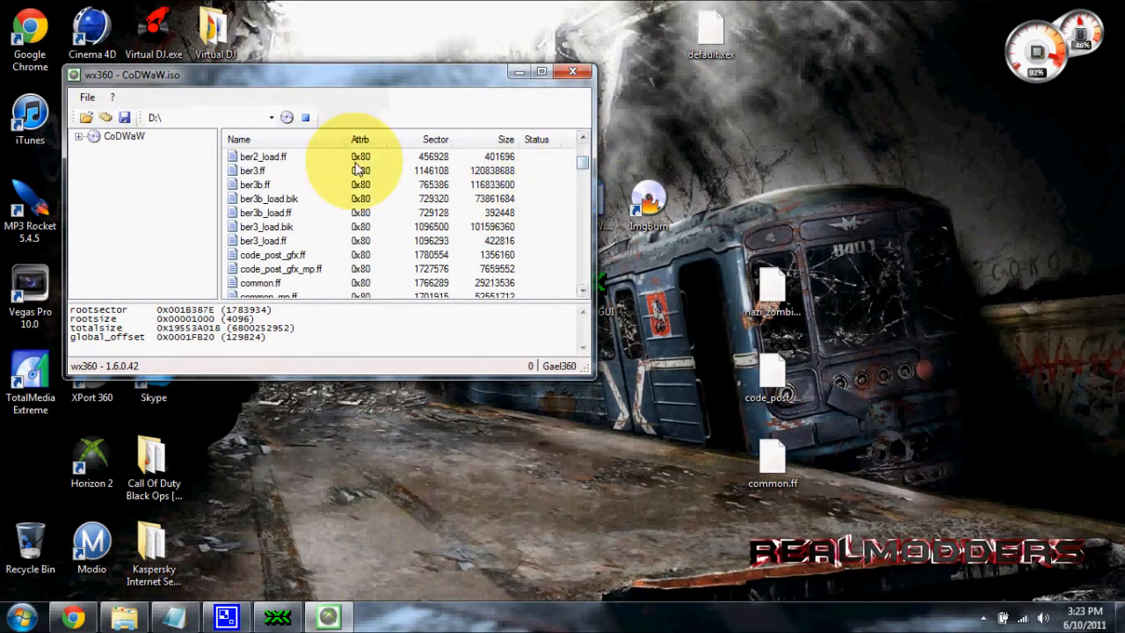
left_click_drag(780, 286, 695, 322)
left_click_drag(773, 377, 790, 267)
left_click_drag(772, 456, 773, 207)
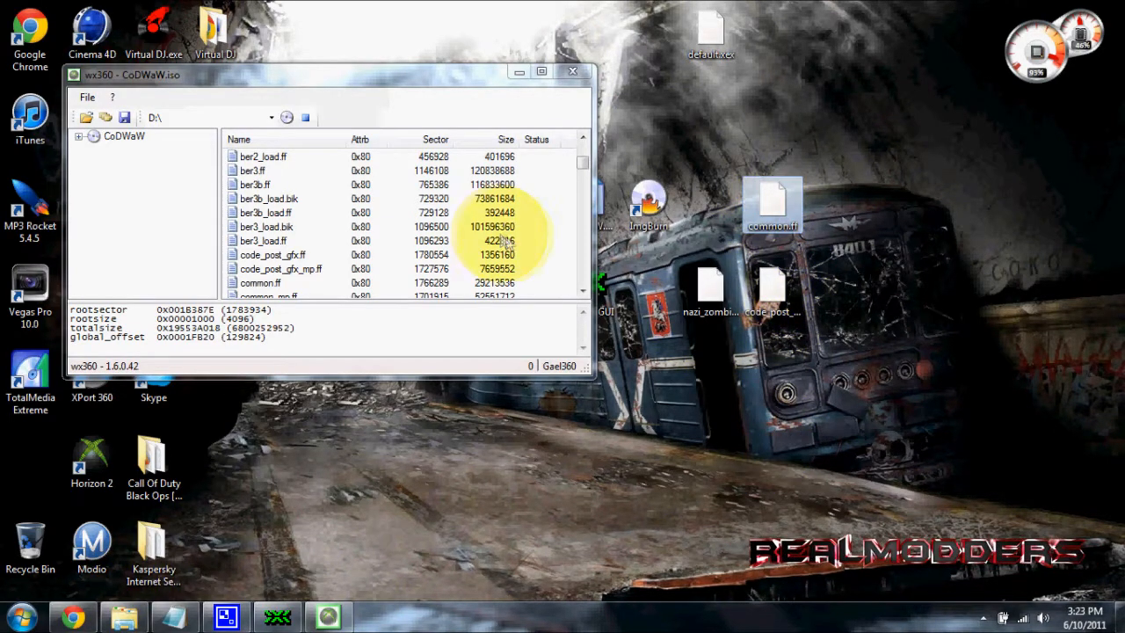
Replace common.ff inside the ISO with the modded common.ff from the Desktop
left_click_drag(585, 171, 586, 179)
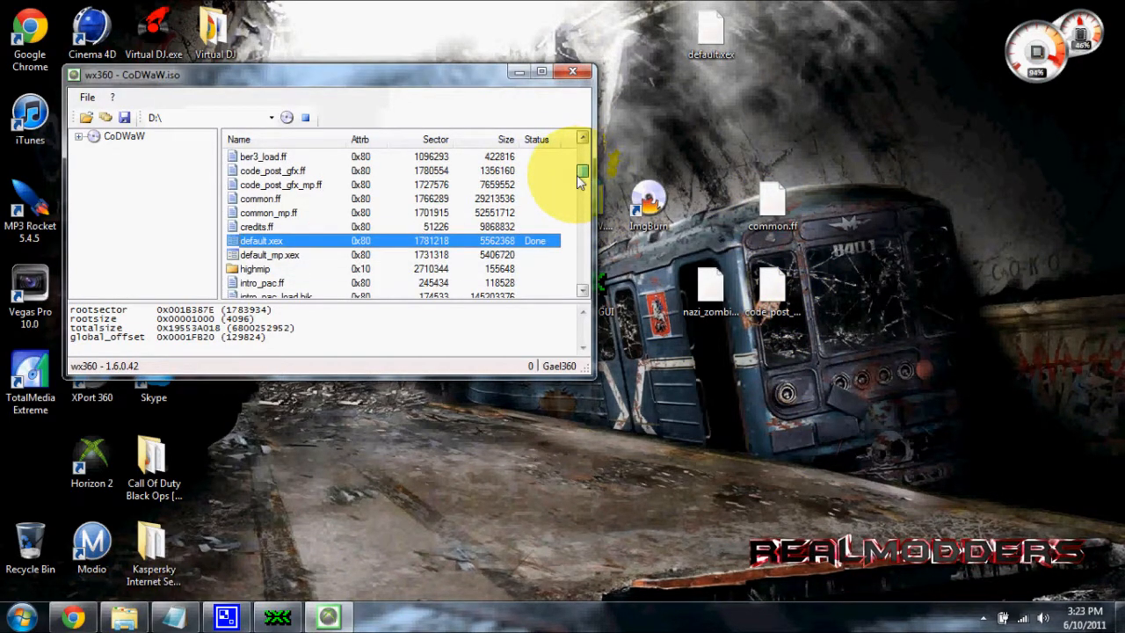
left_click(274, 186)
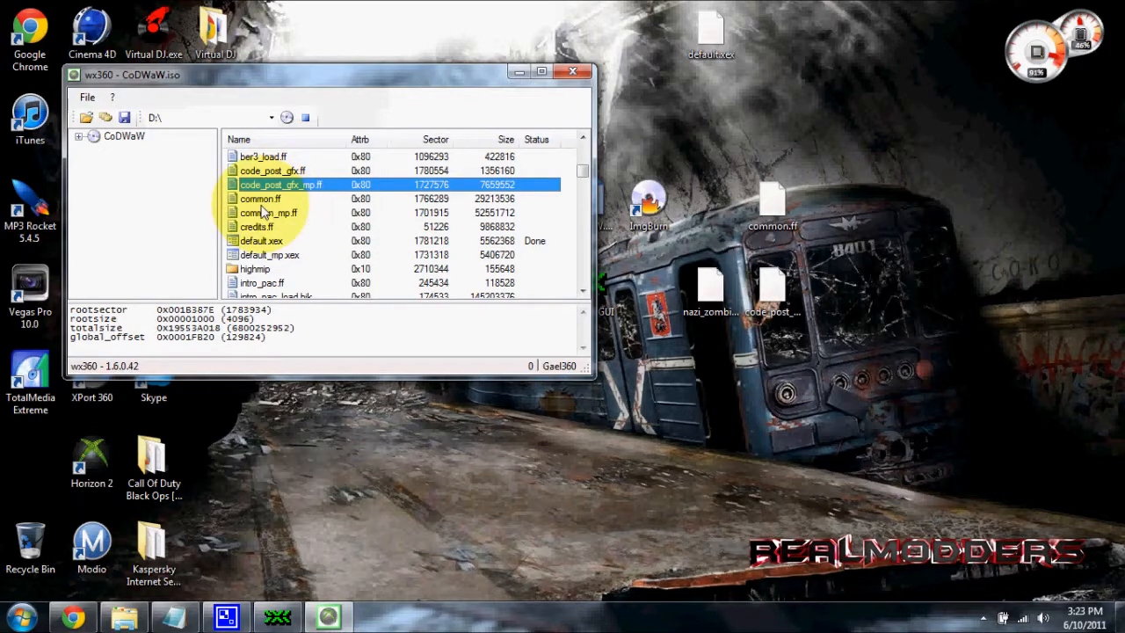
left_click(260, 199)
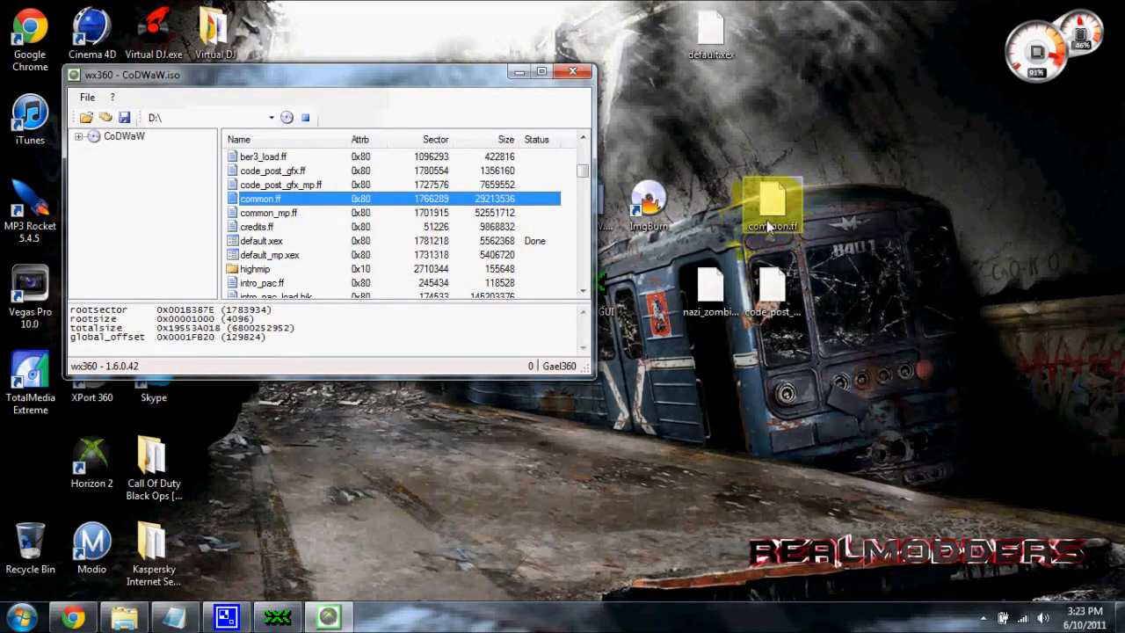
right_click(283, 204)
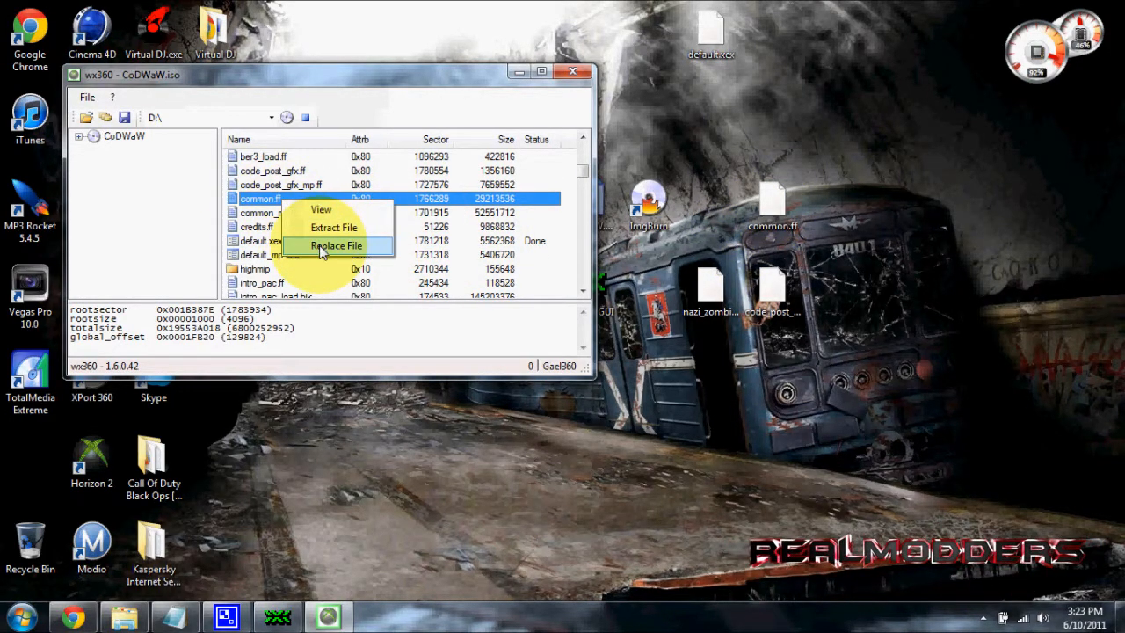
left_click(316, 246)
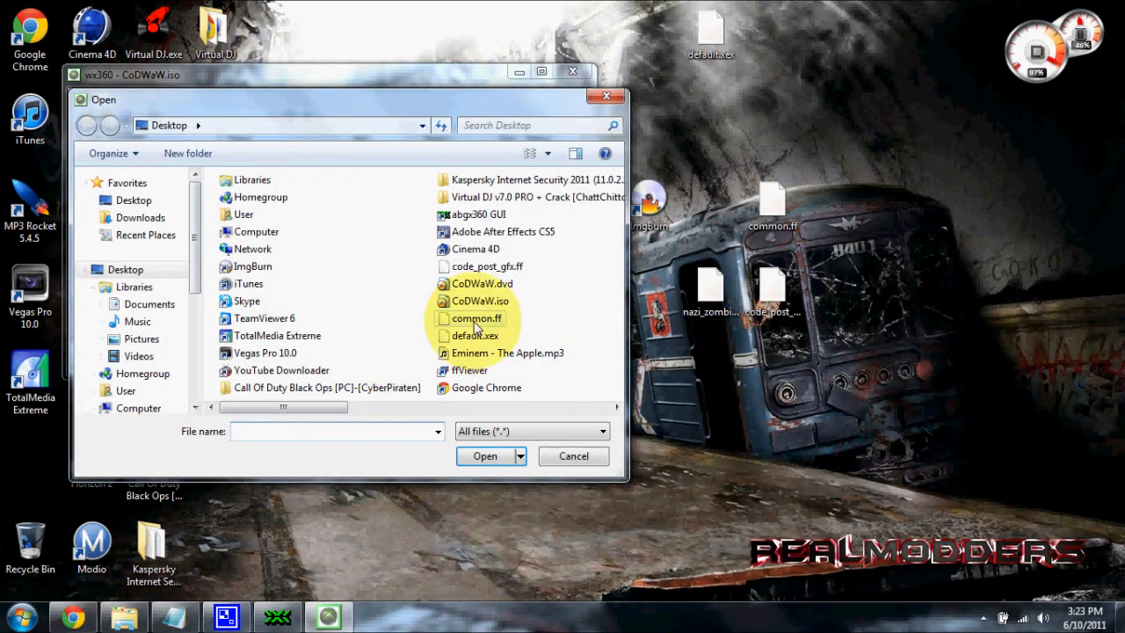
left_click(474, 319)
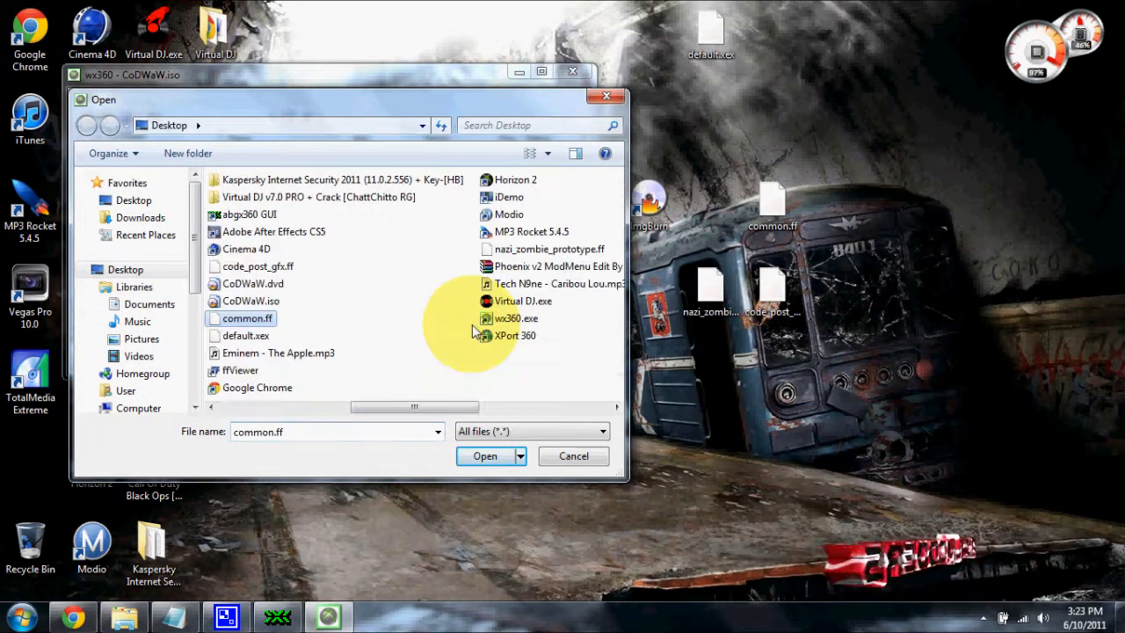
left_click(505, 464)
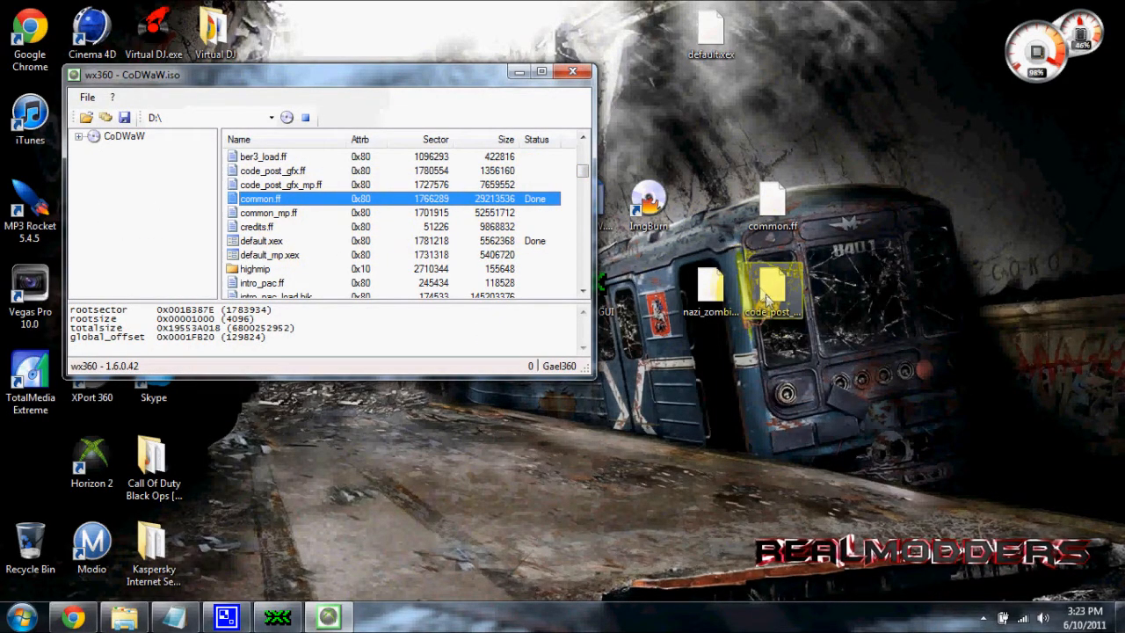
Replace code_post_gfx.ff inside the ISO with the modded code_post_gfx.ff from the Desktop
left_click(770, 303)
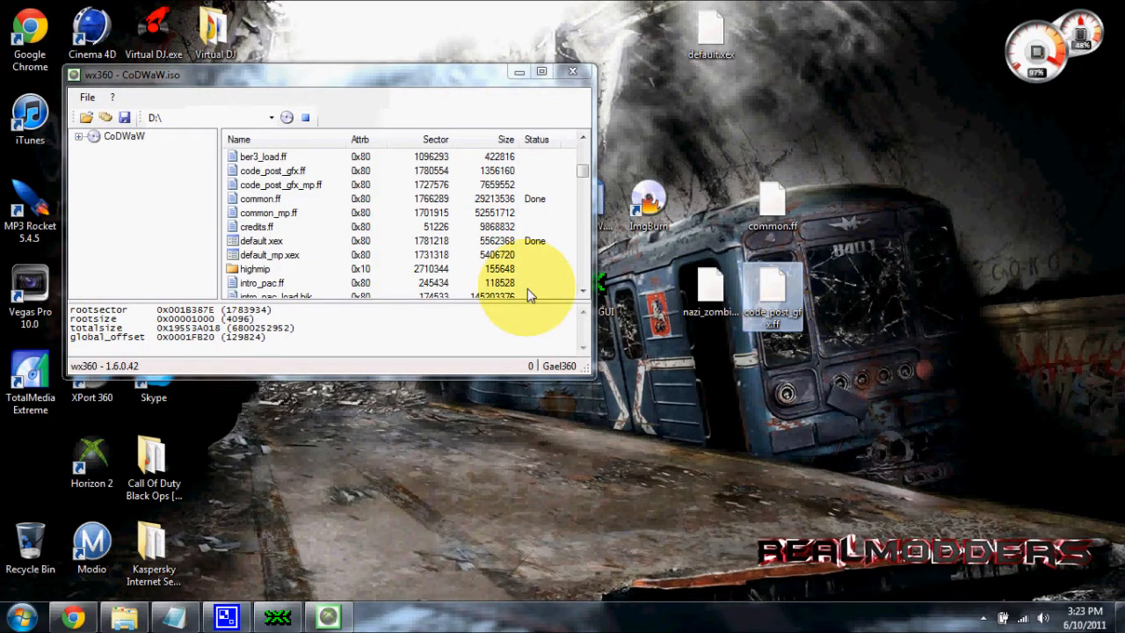
left_click(280, 186)
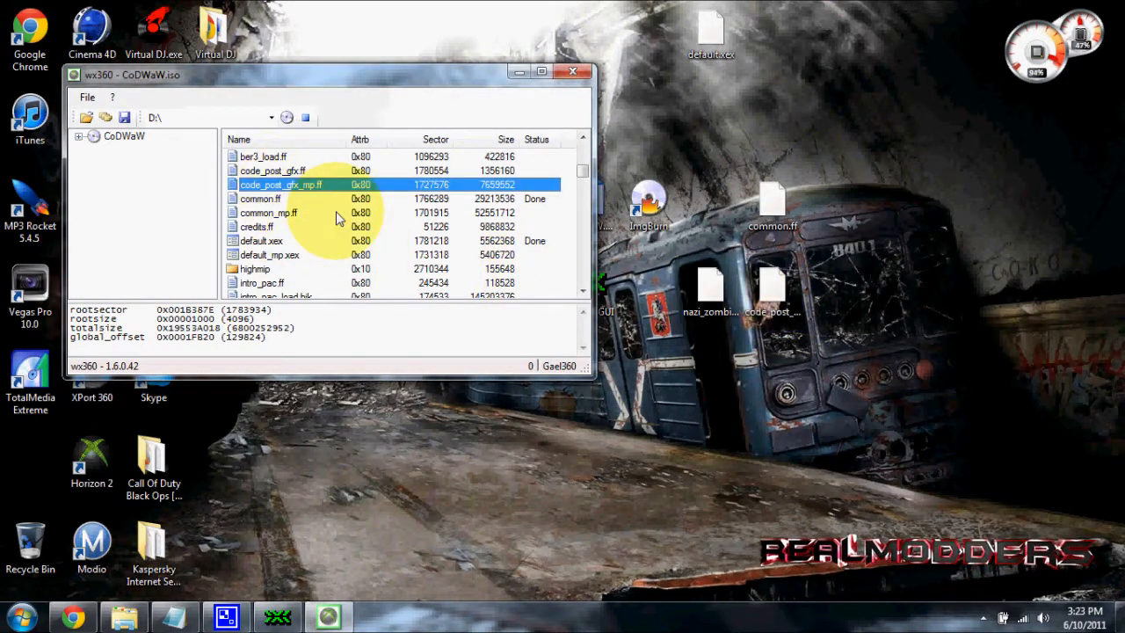
left_click(777, 294)
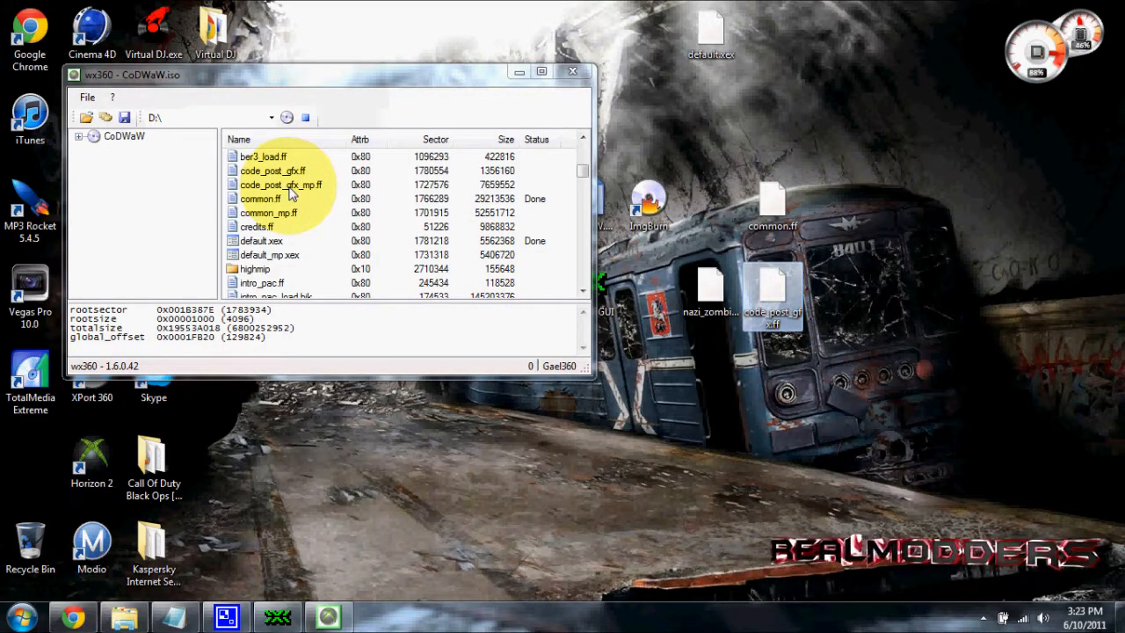
left_click(290, 186)
left_click(769, 297)
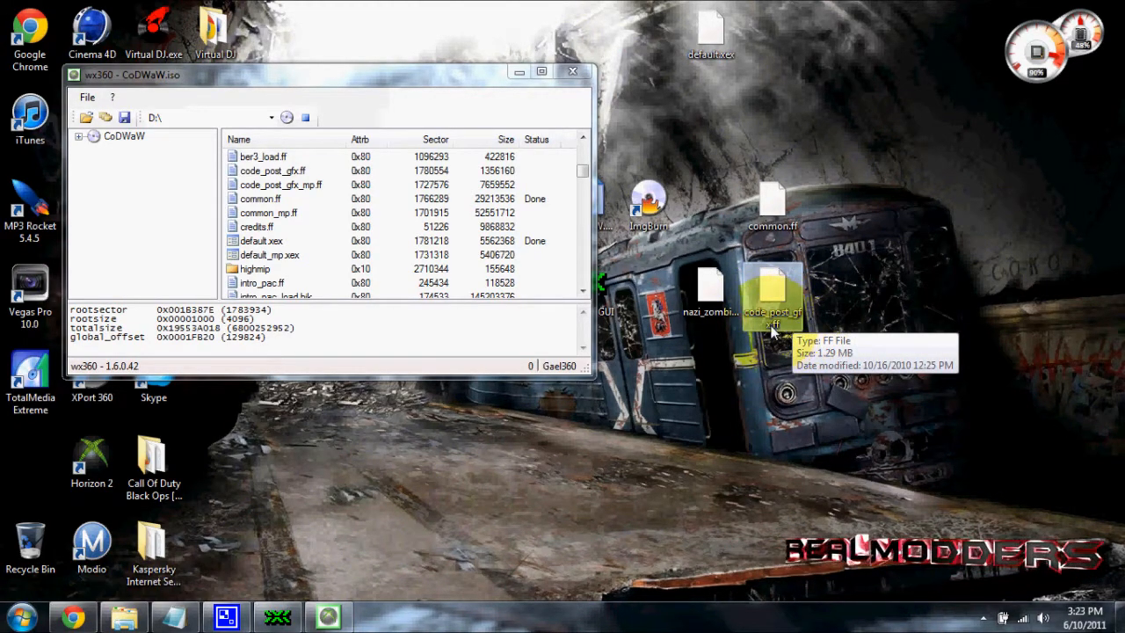
left_click_drag(771, 294, 285, 173)
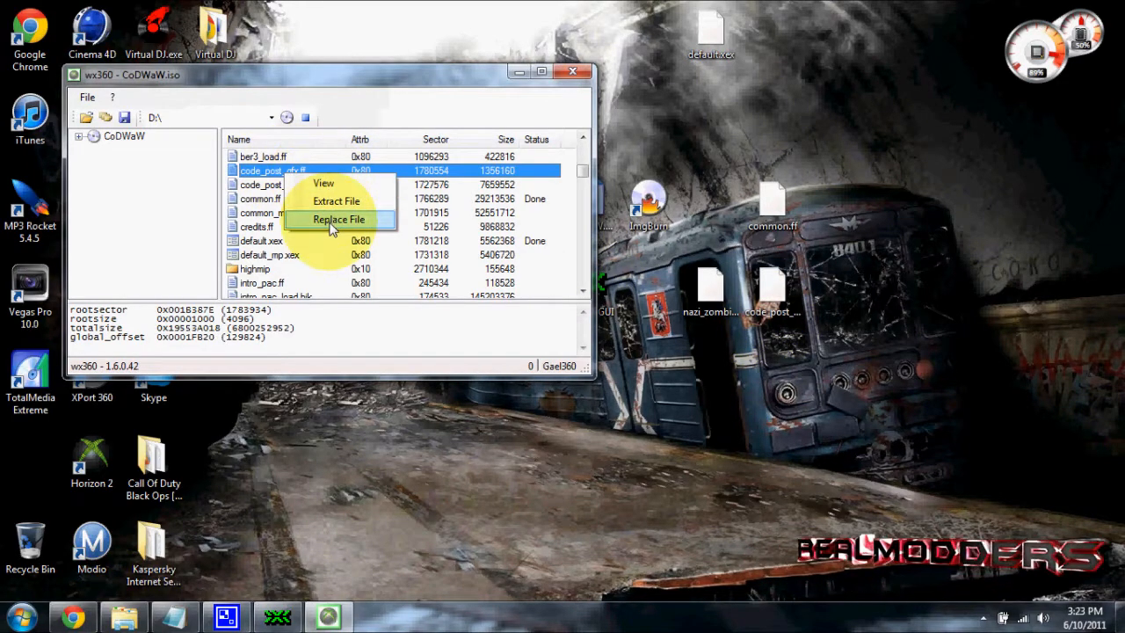
left_click(335, 221)
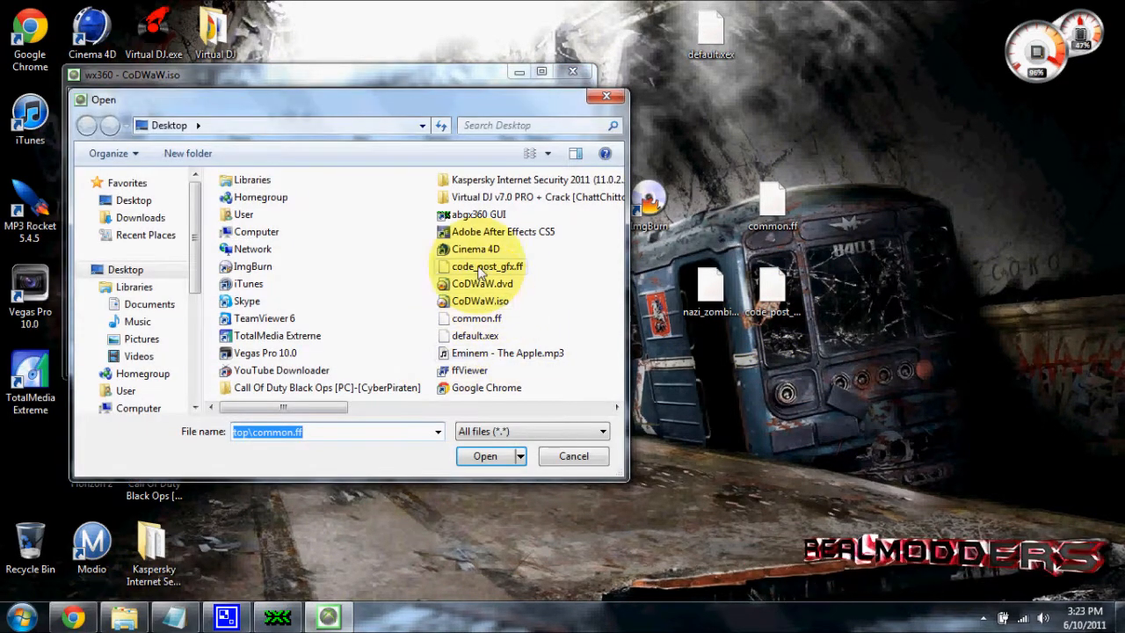
left_click(493, 407)
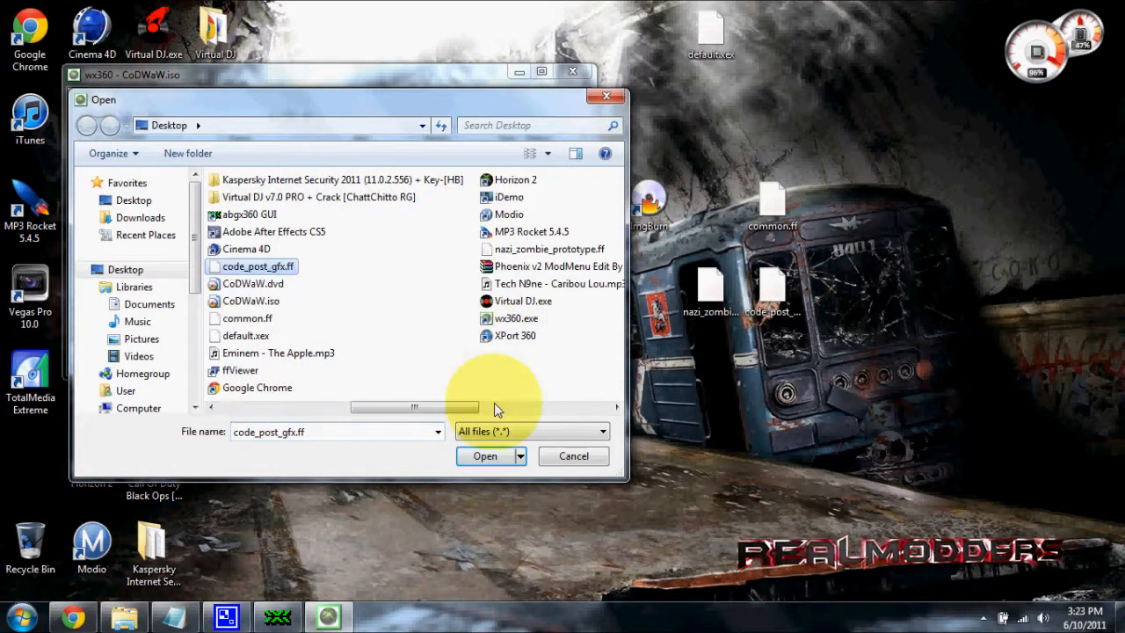
left_click(495, 453)
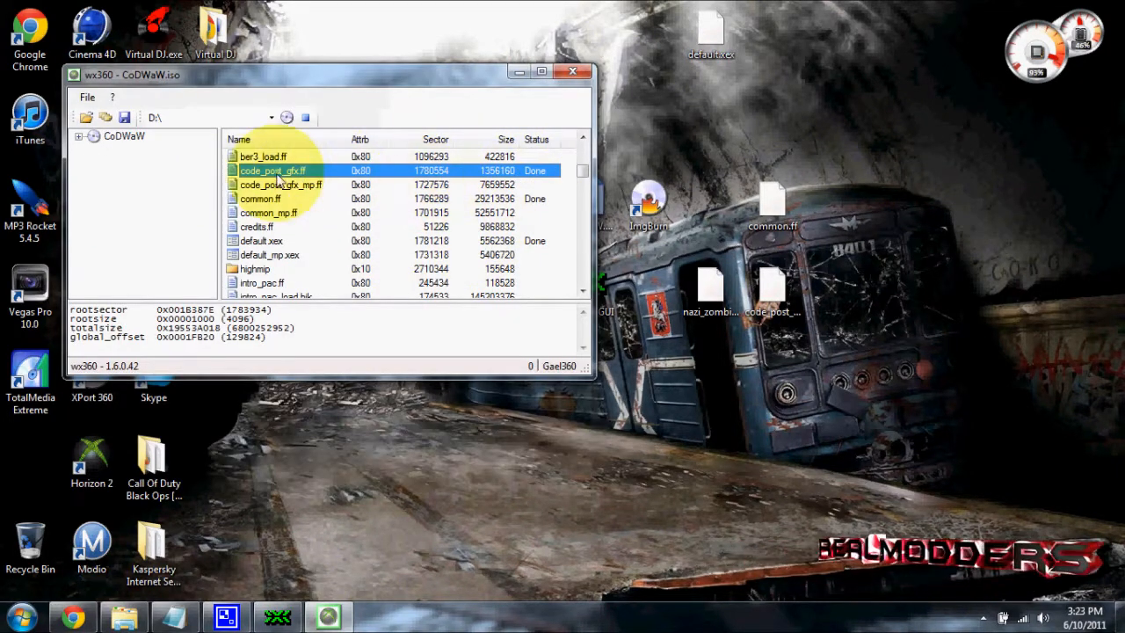
Replace nazi_zombie_prototype.ff inside the ISO with the modded nazi_zombie_prototype.ff from the Desktop
left_click(579, 187)
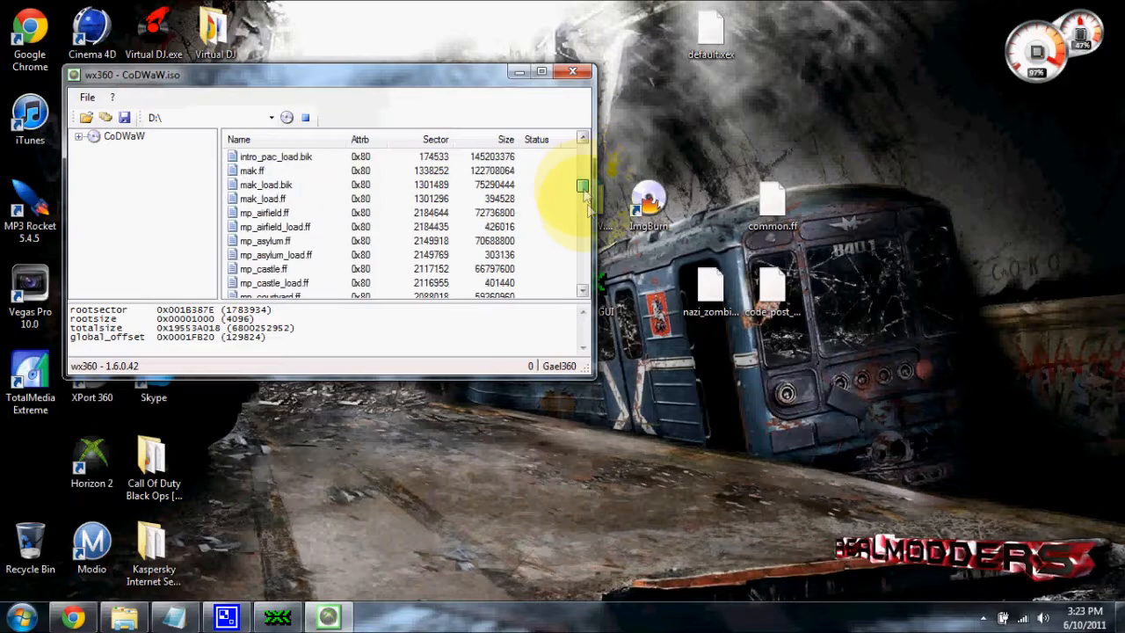
left_click(428, 279)
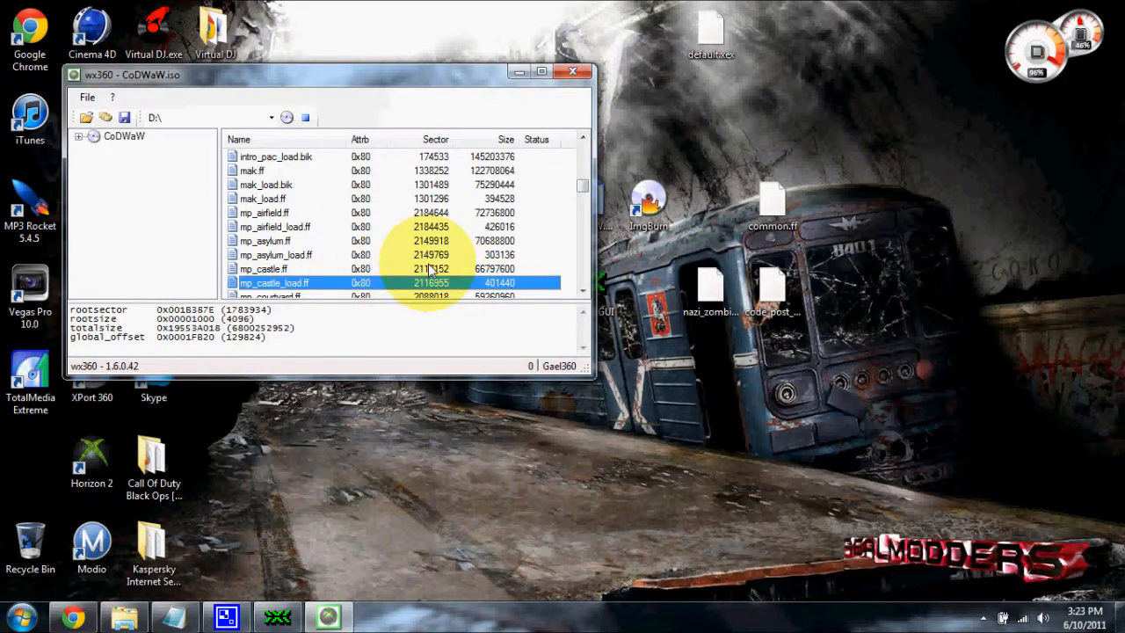
key("n")
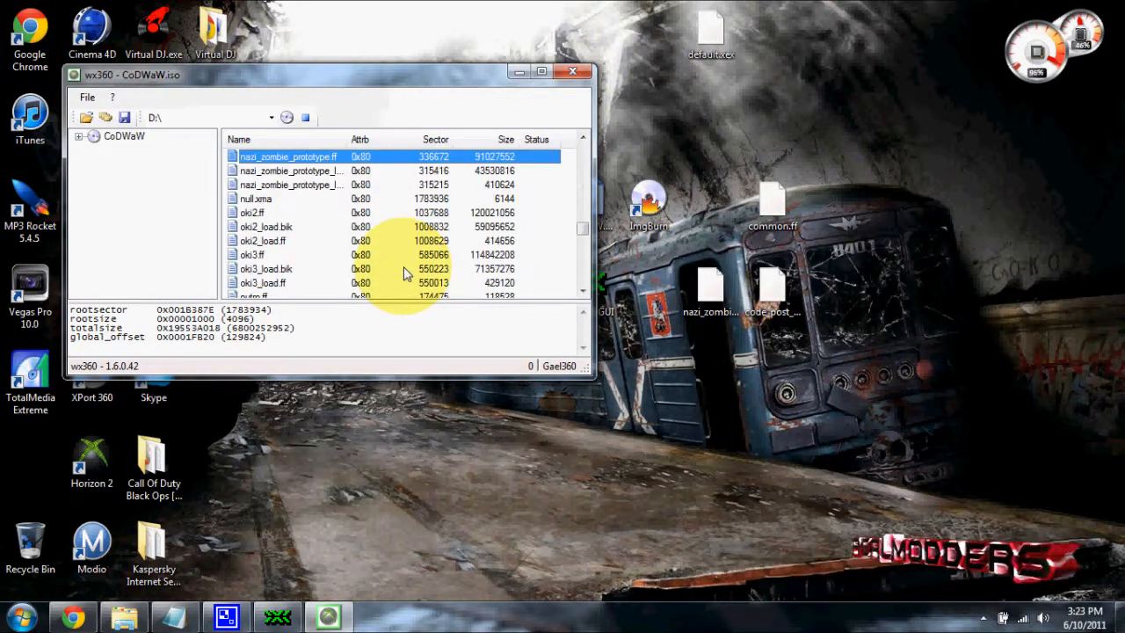
left_click_drag(378, 158, 708, 300)
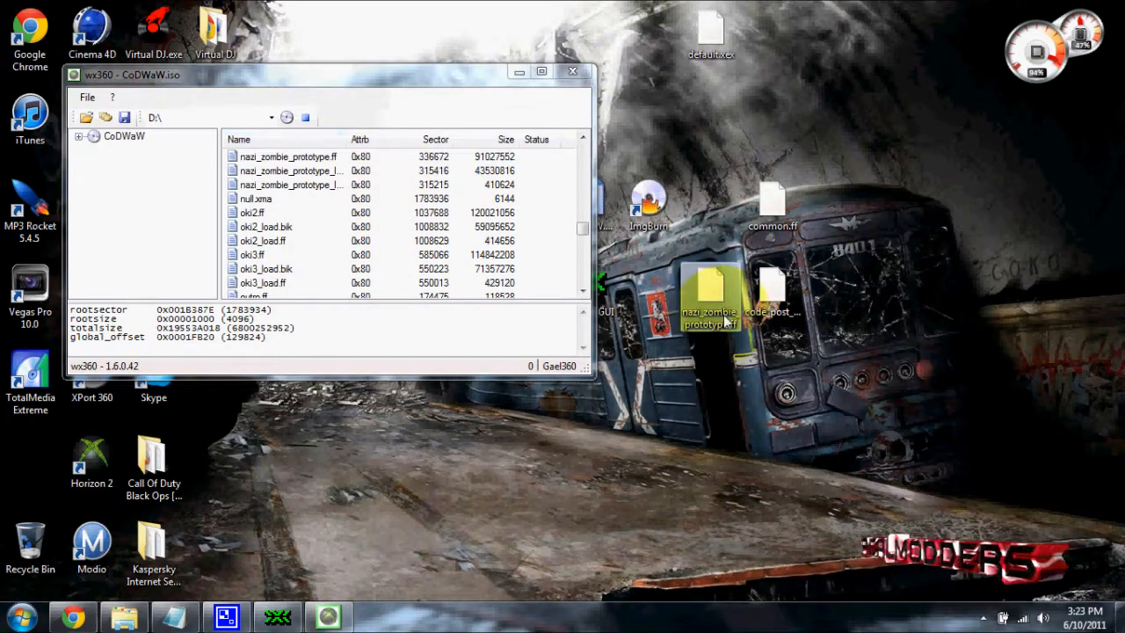
left_click(296, 159)
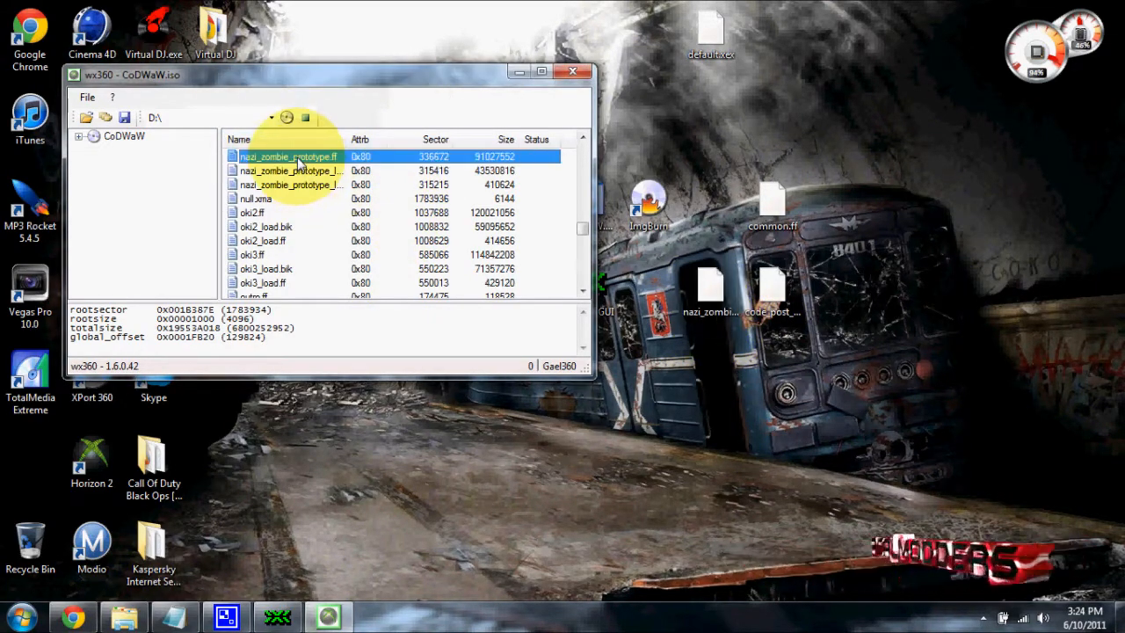
right_click(299, 162)
left_click(341, 202)
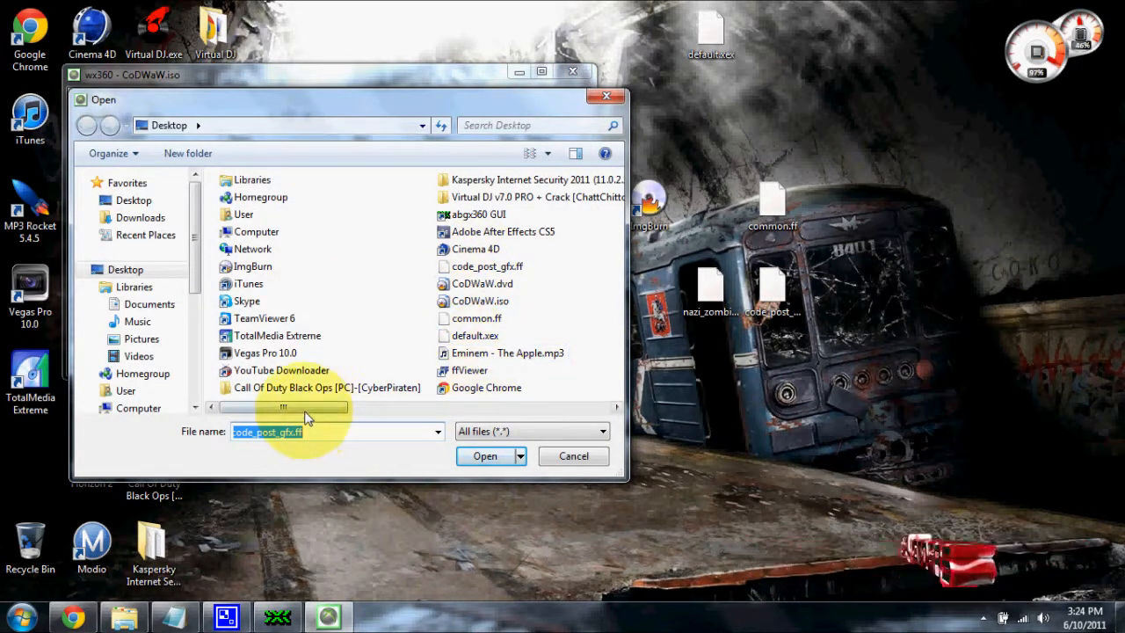
left_click(381, 410)
left_click(220, 249)
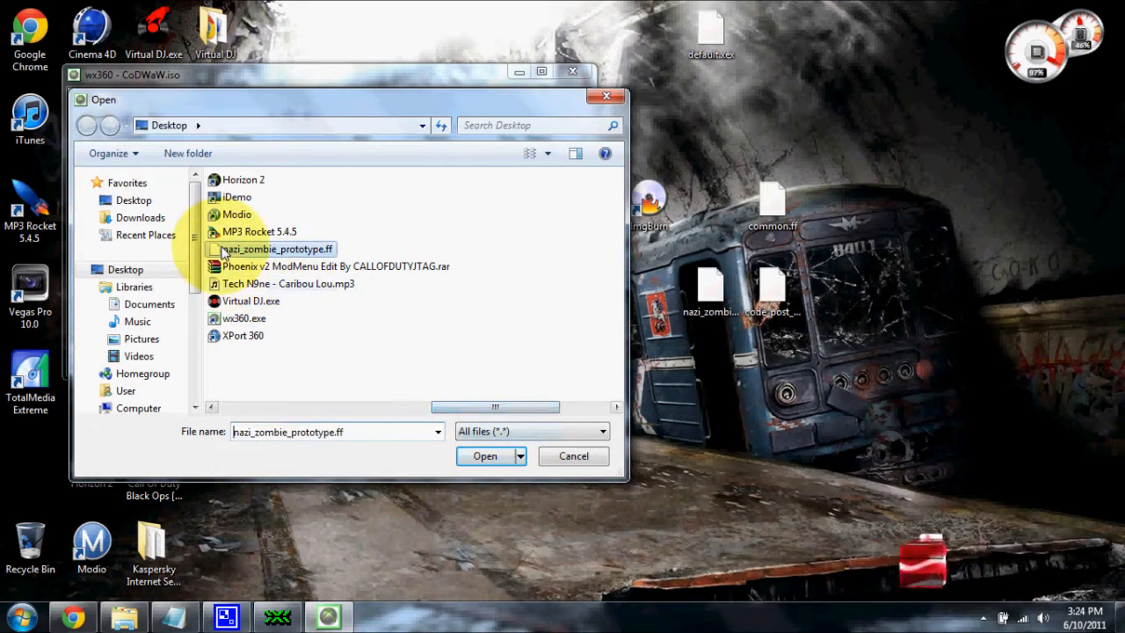
left_click(485, 456)
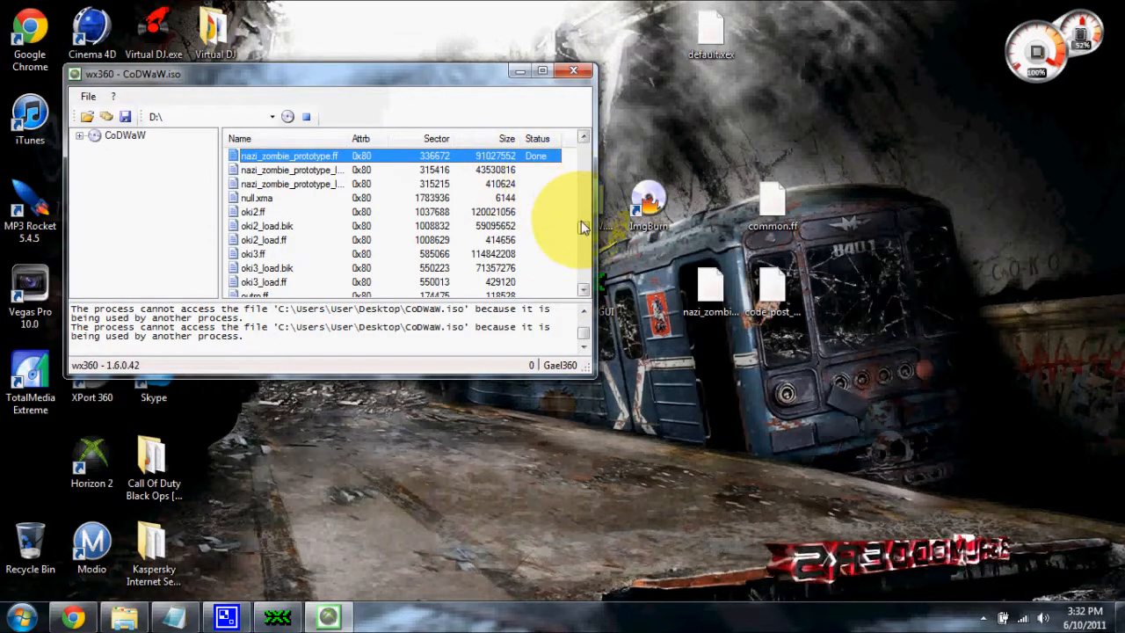
Replace default.xex inside the ISO with the default.xex file from the Desktop
left_click_drag(585, 230, 583, 145)
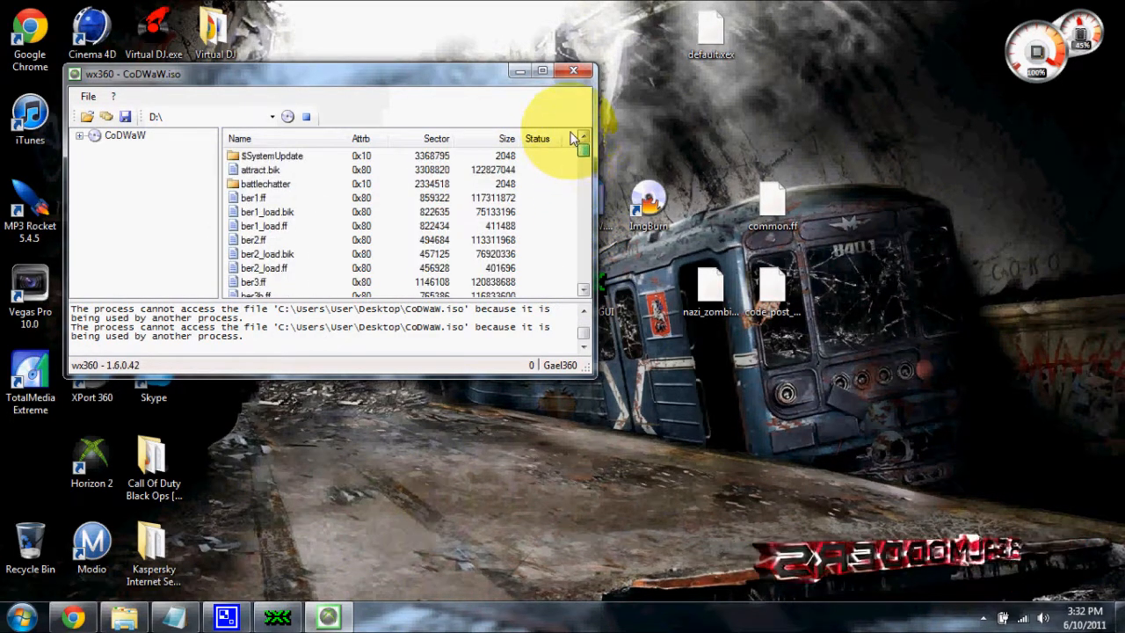
left_click_drag(585, 151, 581, 179)
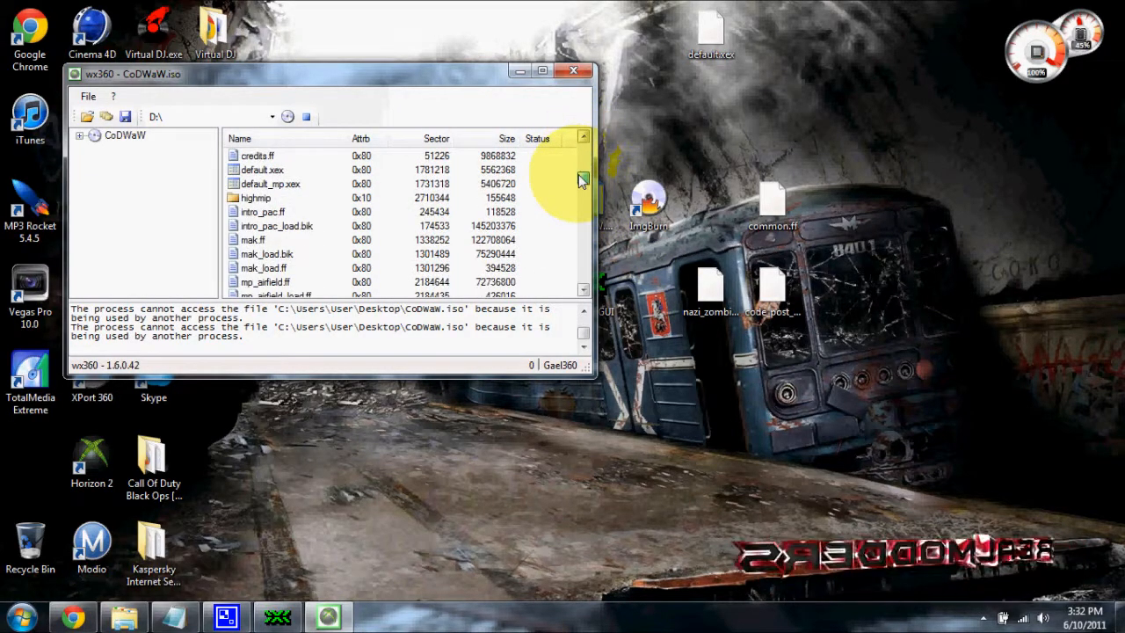
left_click(281, 172)
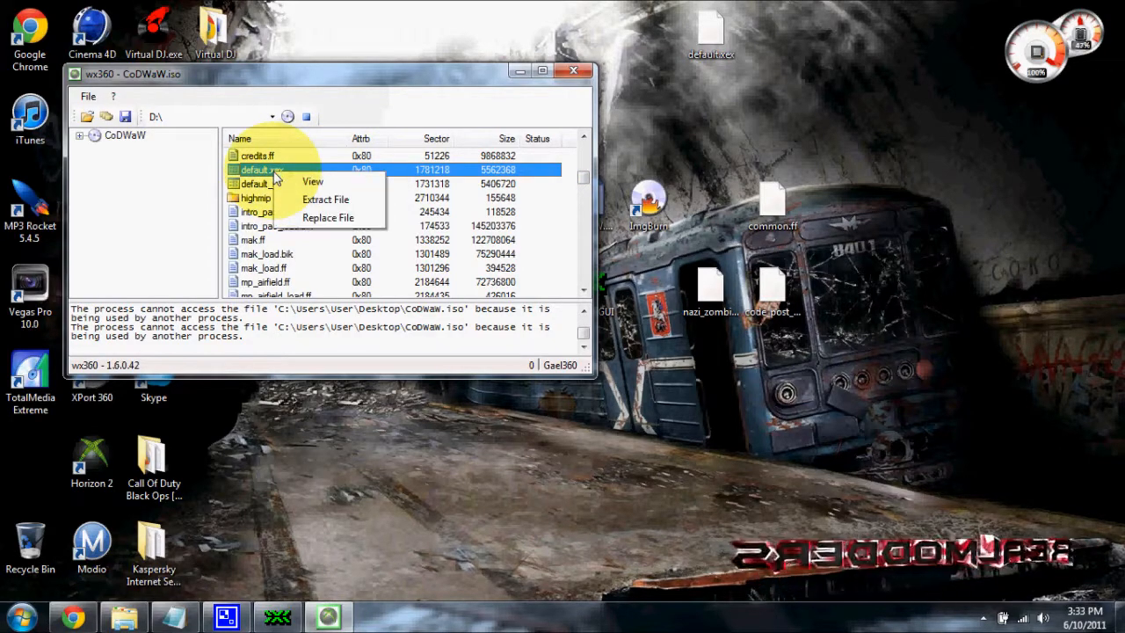
left_click(322, 216)
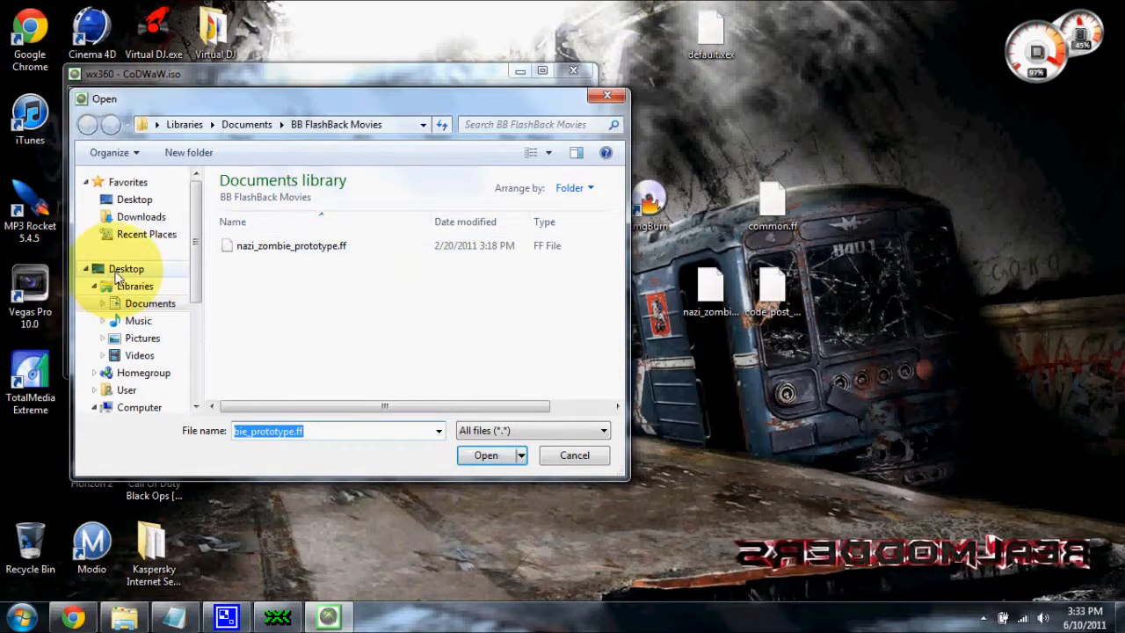
left_click(132, 270)
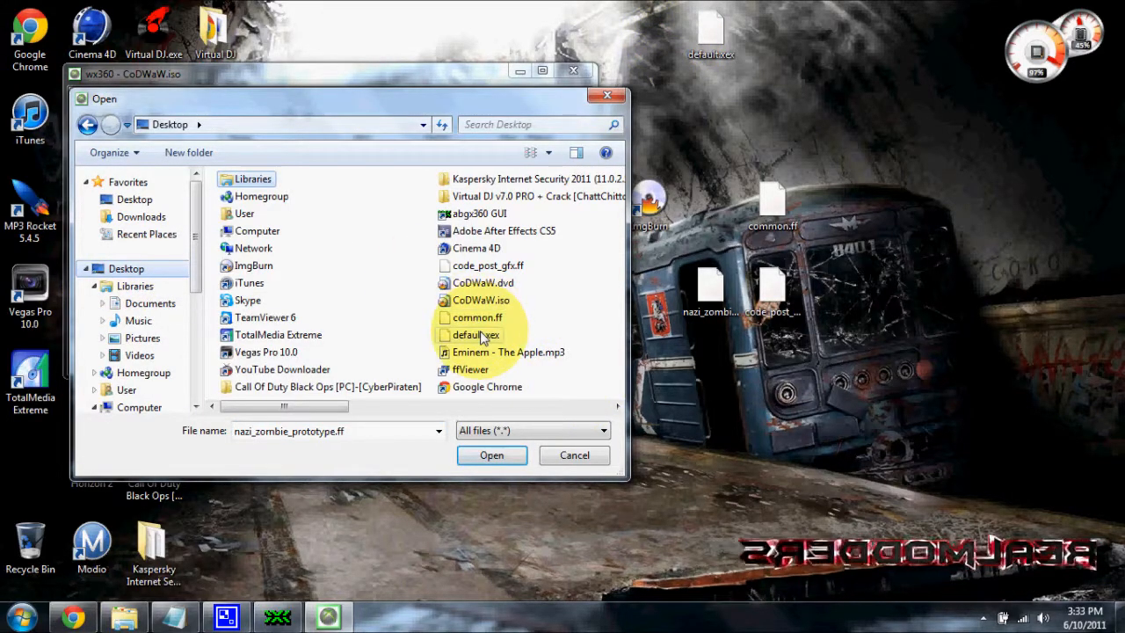
left_click(481, 336)
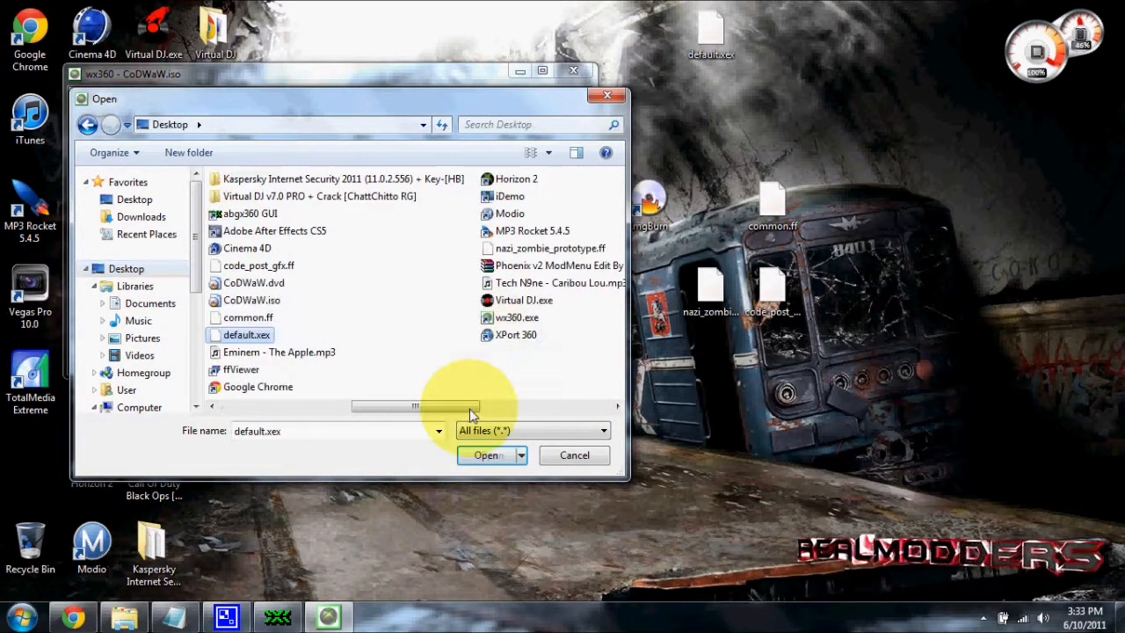
left_click(485, 455)
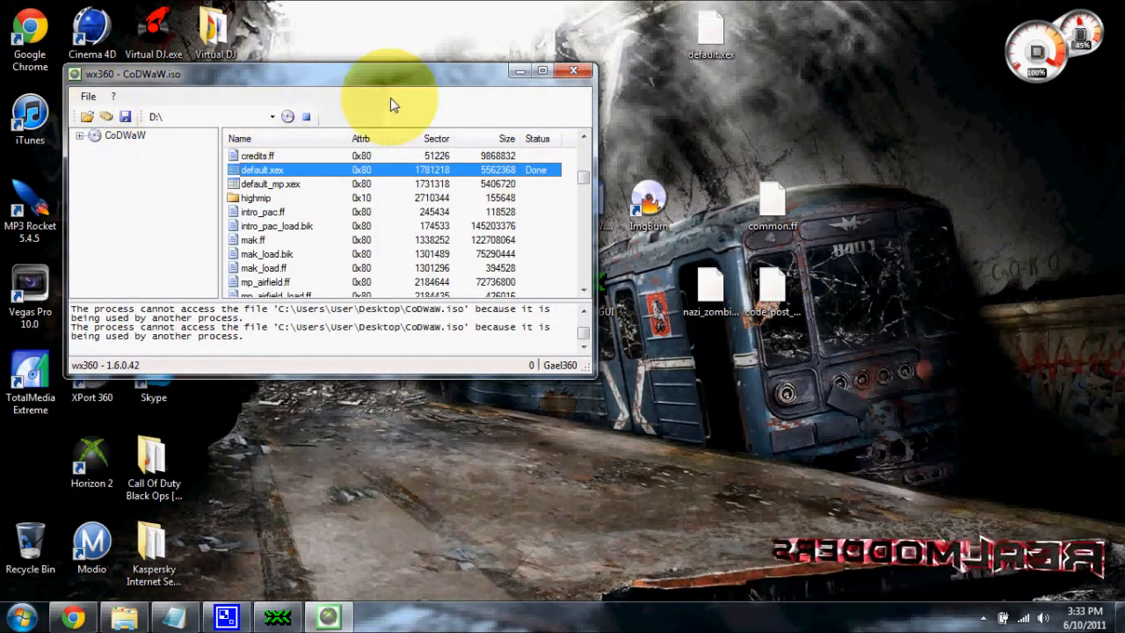
Exit wx360 and move default.xex, the three modded .ff files and the Phoenix v2 archive to the Recycle Bin
left_click(528, 75)
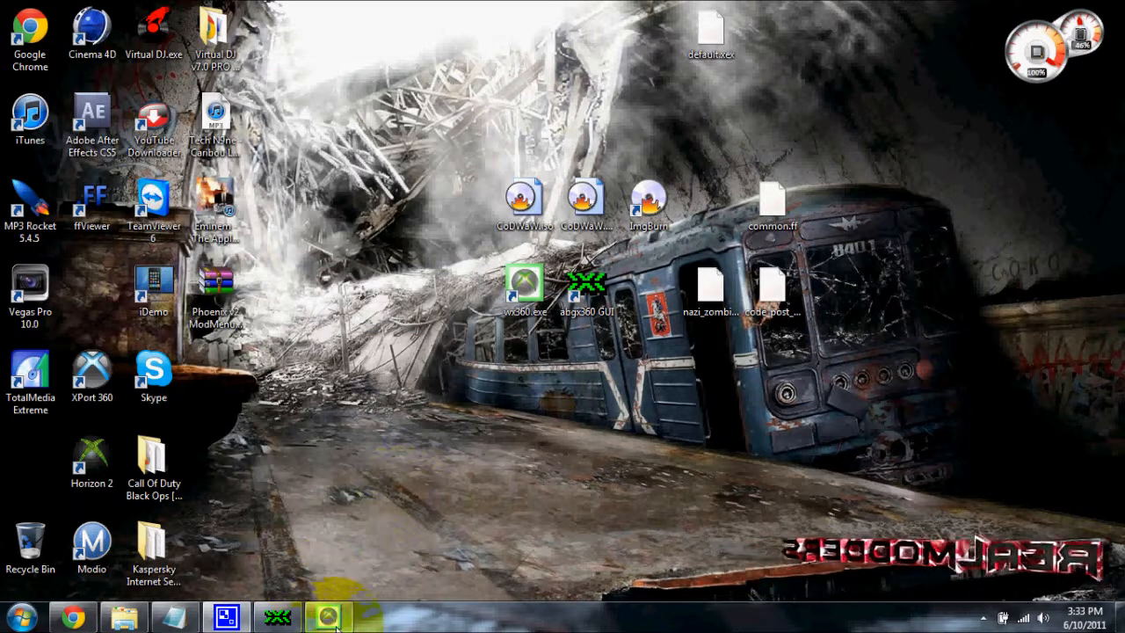
left_click(327, 617)
left_click(88, 95)
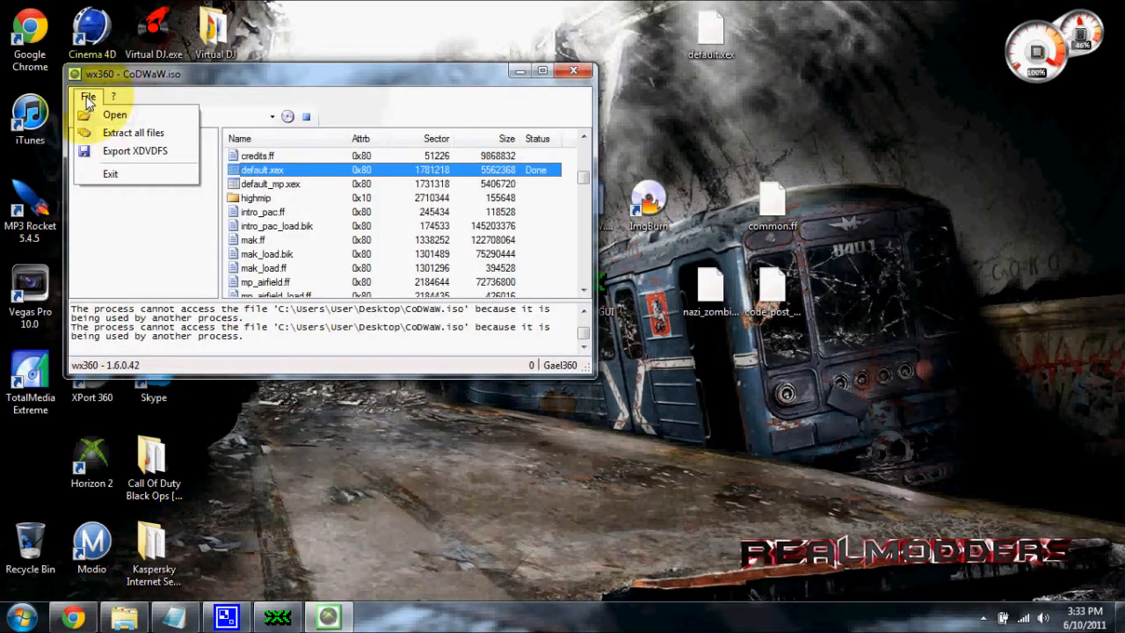
left_click(112, 175)
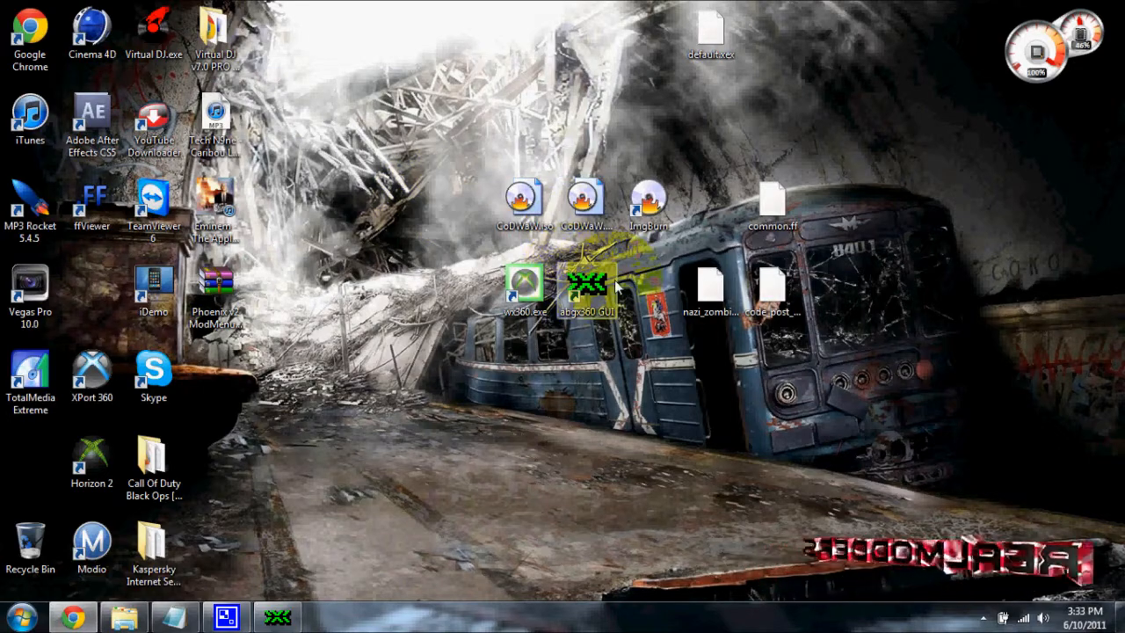
left_click_drag(709, 285, 27, 533)
left_click_drag(220, 296, 26, 552)
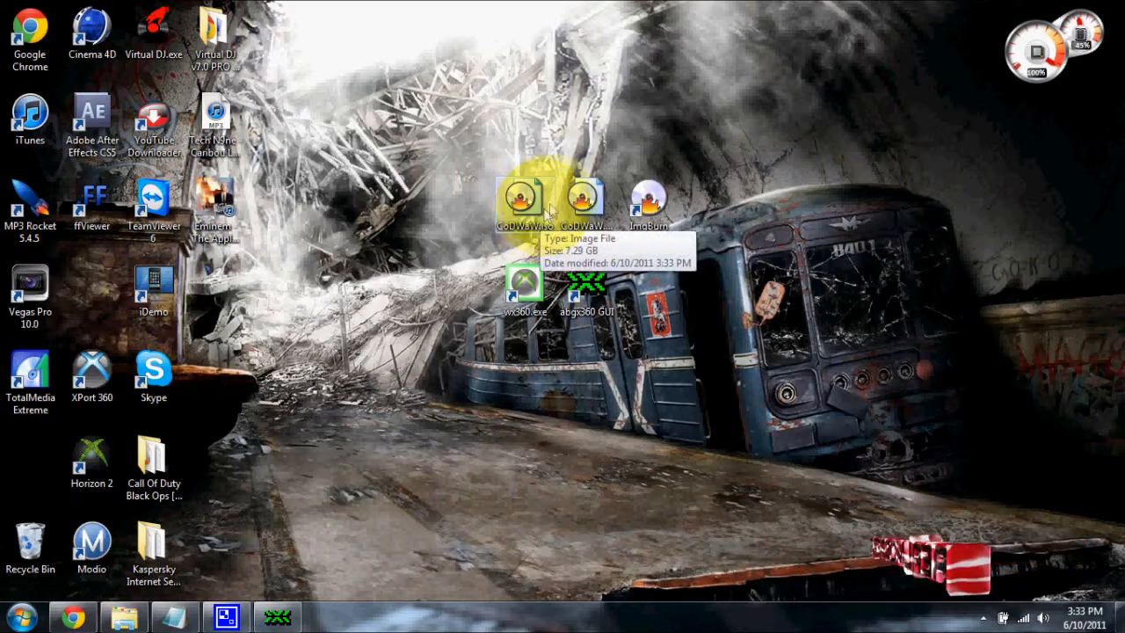
Move the ImgBurn shortcut below the other disc tools on the desktop and launch ImgBurn
left_click_drag(648, 206, 585, 466)
left_click_drag(658, 464, 672, 378)
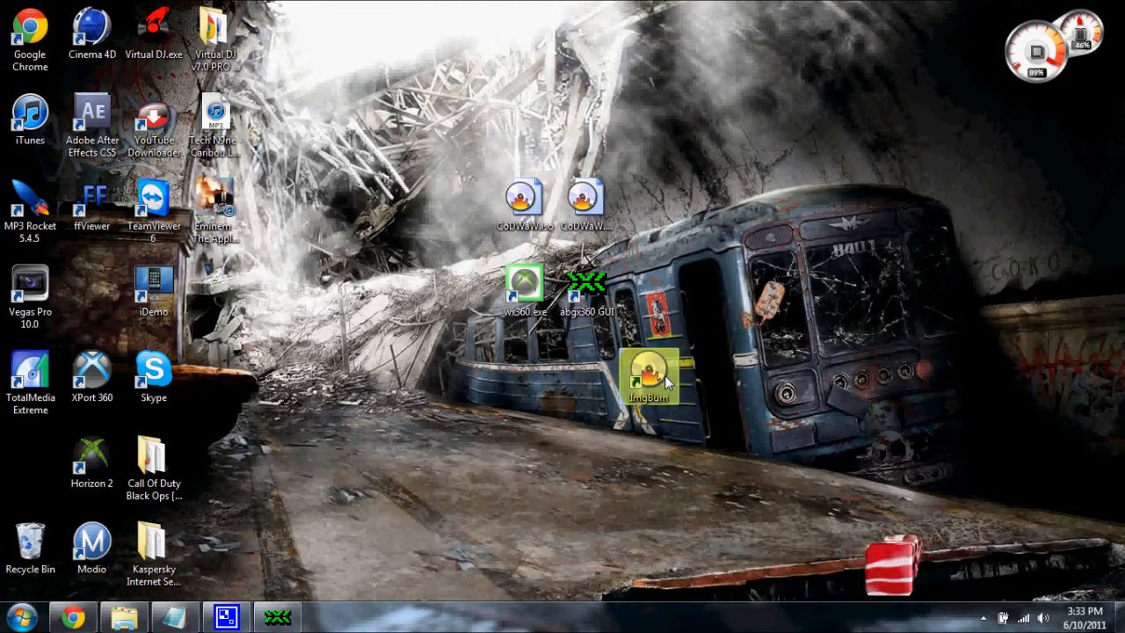
right_click(664, 375)
left_click(695, 264)
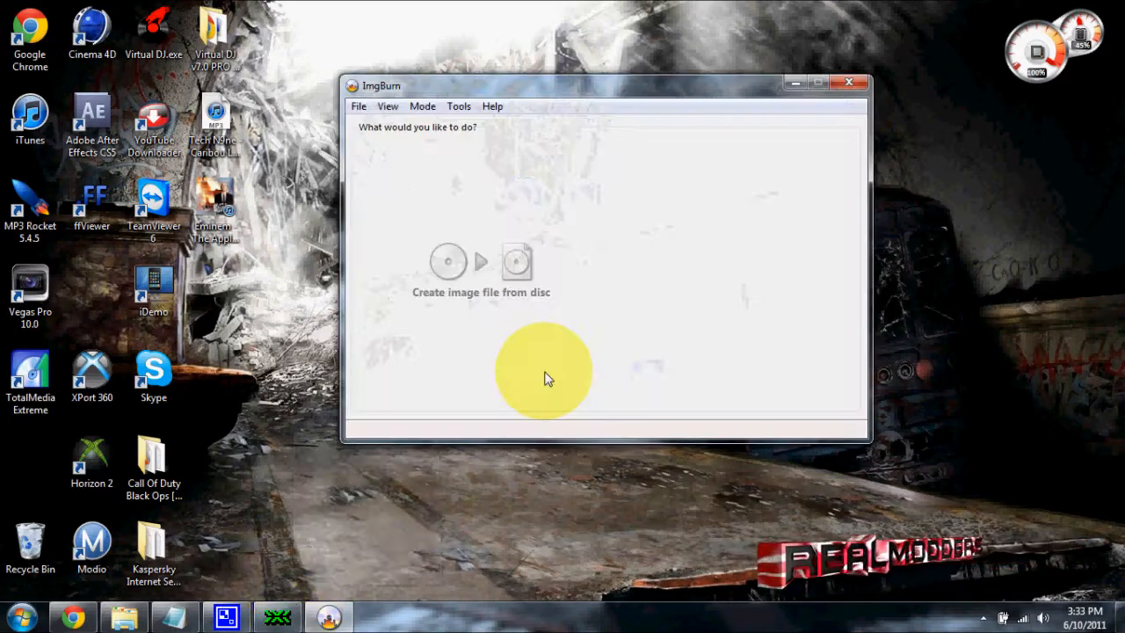
Open the program settings and review the Read, Build and Write options, especially the user-specified layer break for DL media
left_click(359, 107)
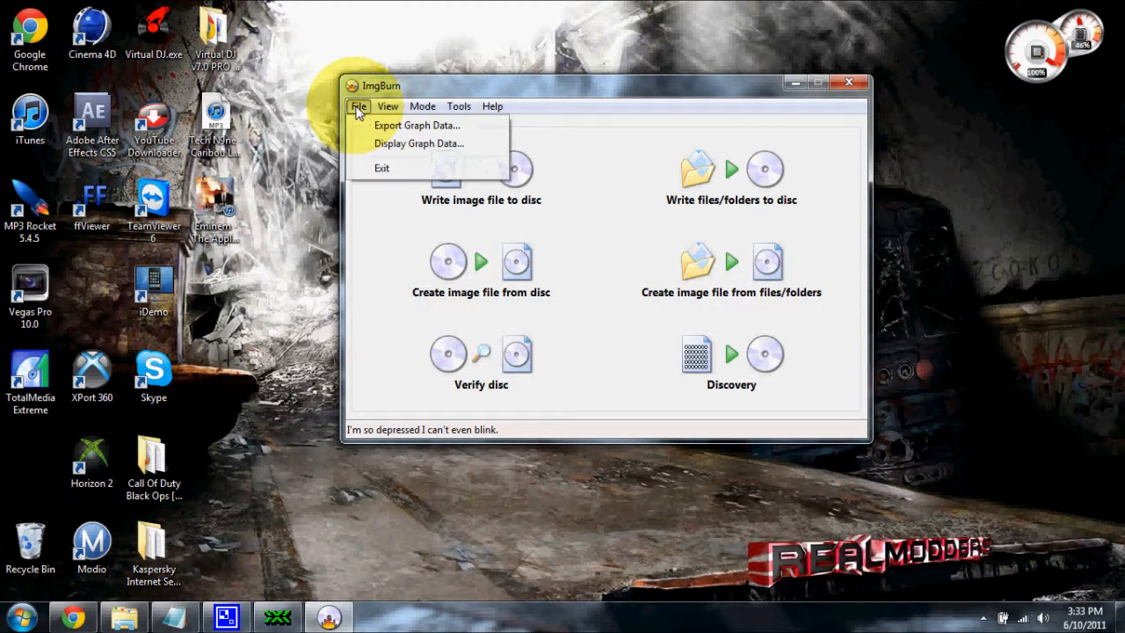
left_click(458, 106)
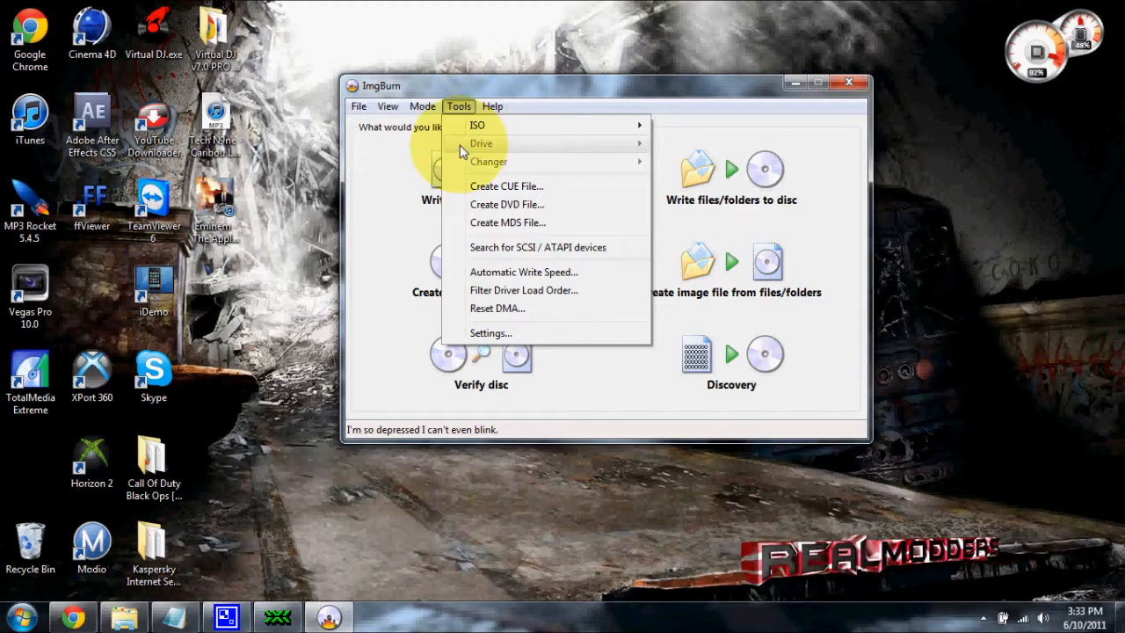
left_click(480, 332)
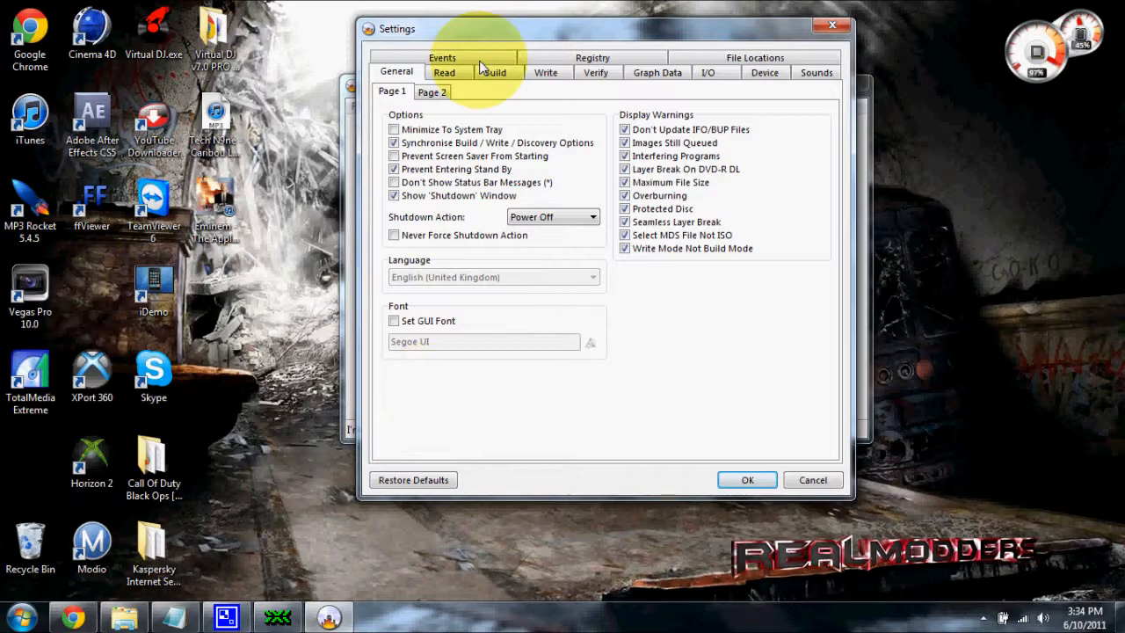
left_click(445, 73)
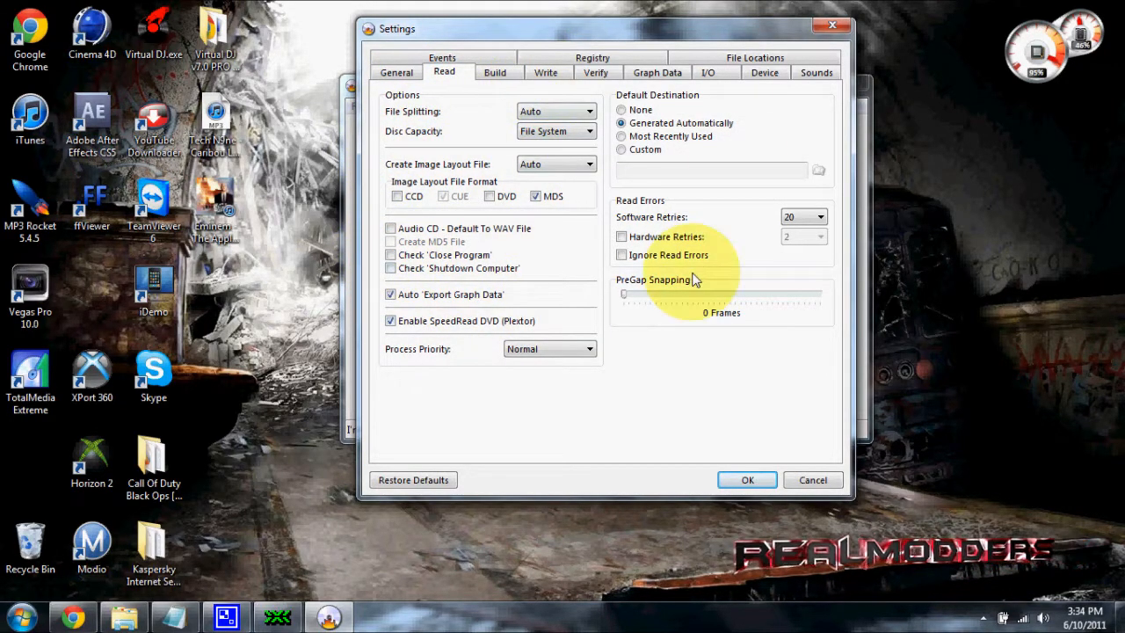
left_click(495, 73)
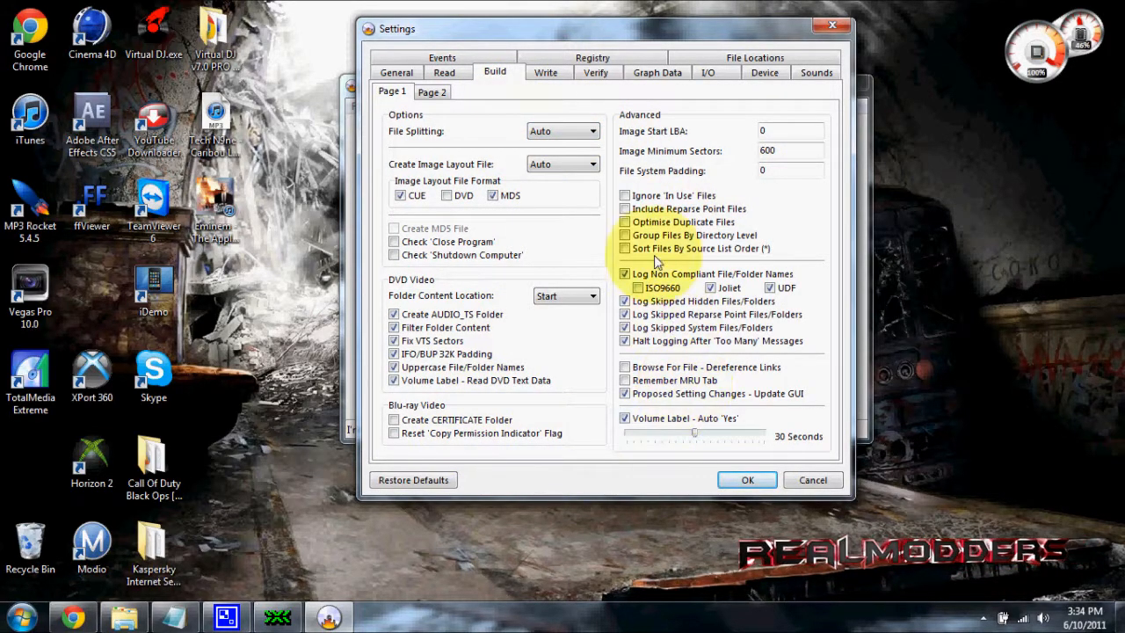
left_click(543, 72)
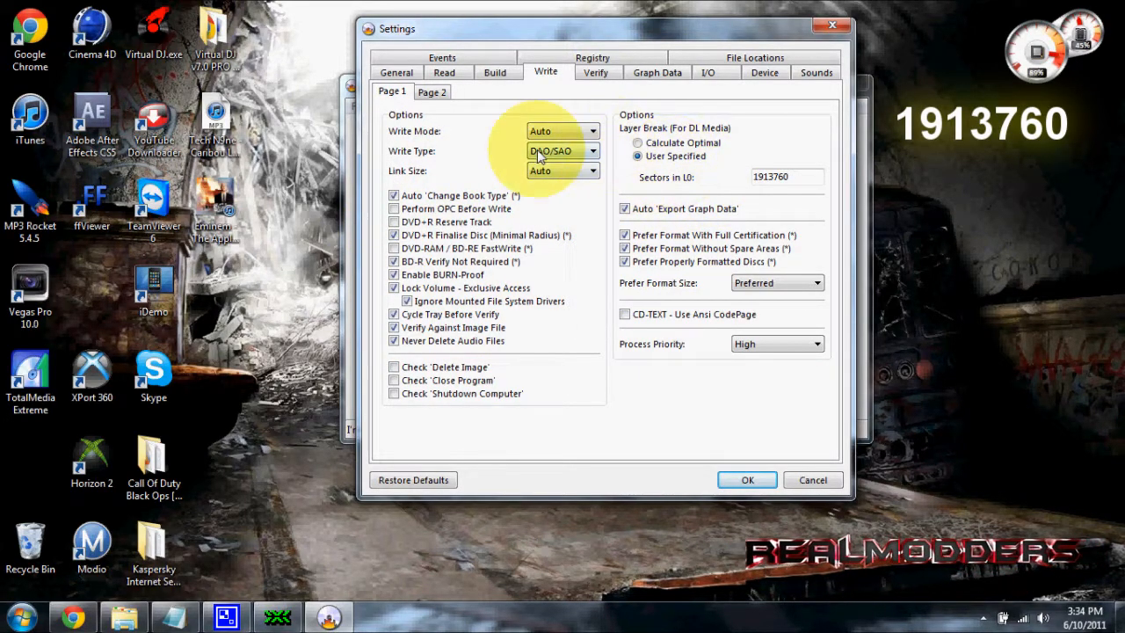
left_click_drag(815, 176, 763, 182)
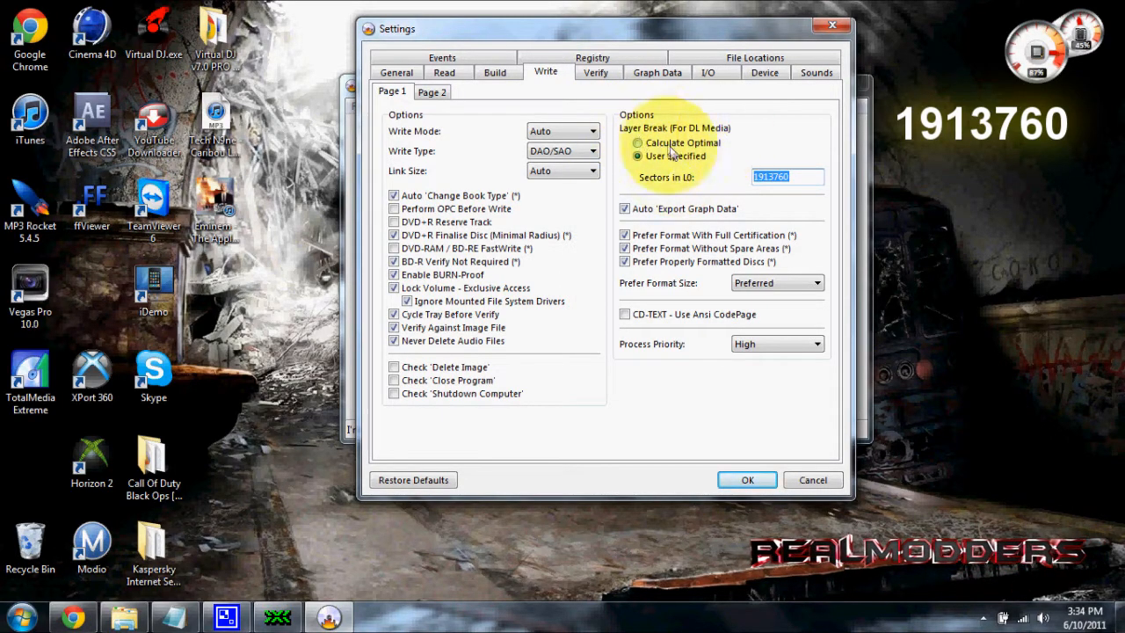
double_click(804, 180)
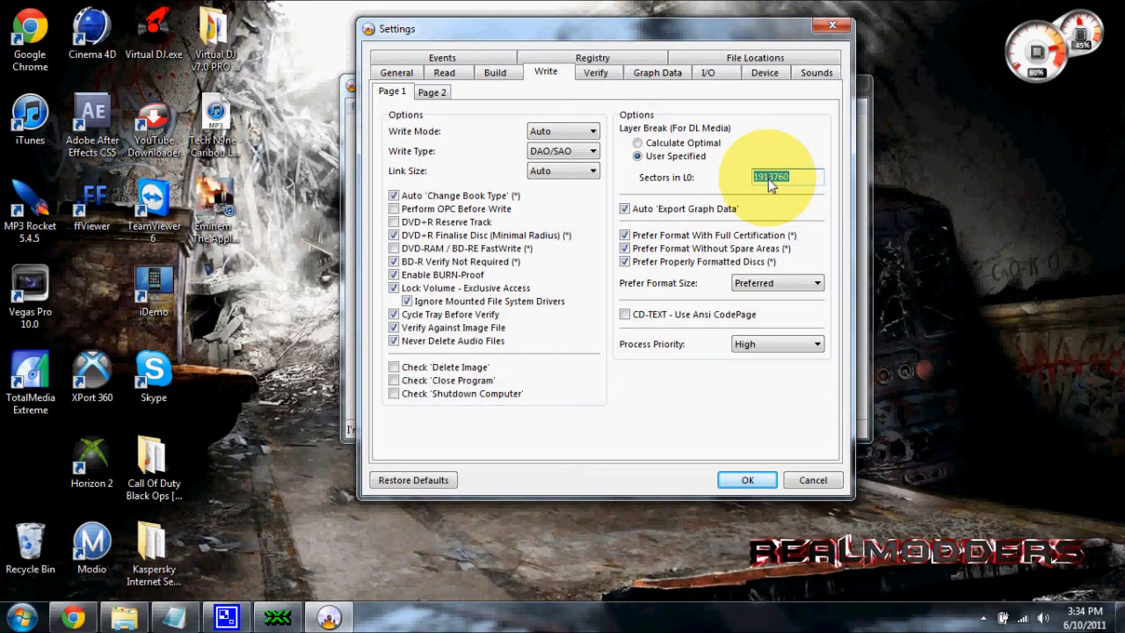
Review the Verify, Graph Data, I/O, Device, Sounds, File Locations, Registry and Events settings, and accept the settings
left_click(598, 77)
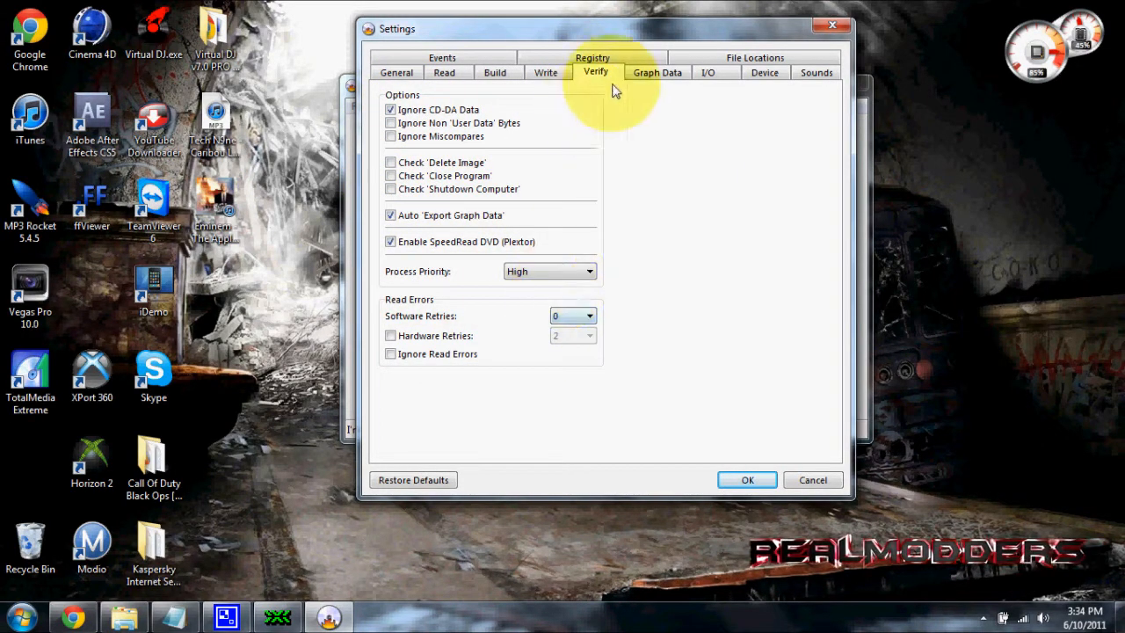
left_click(657, 72)
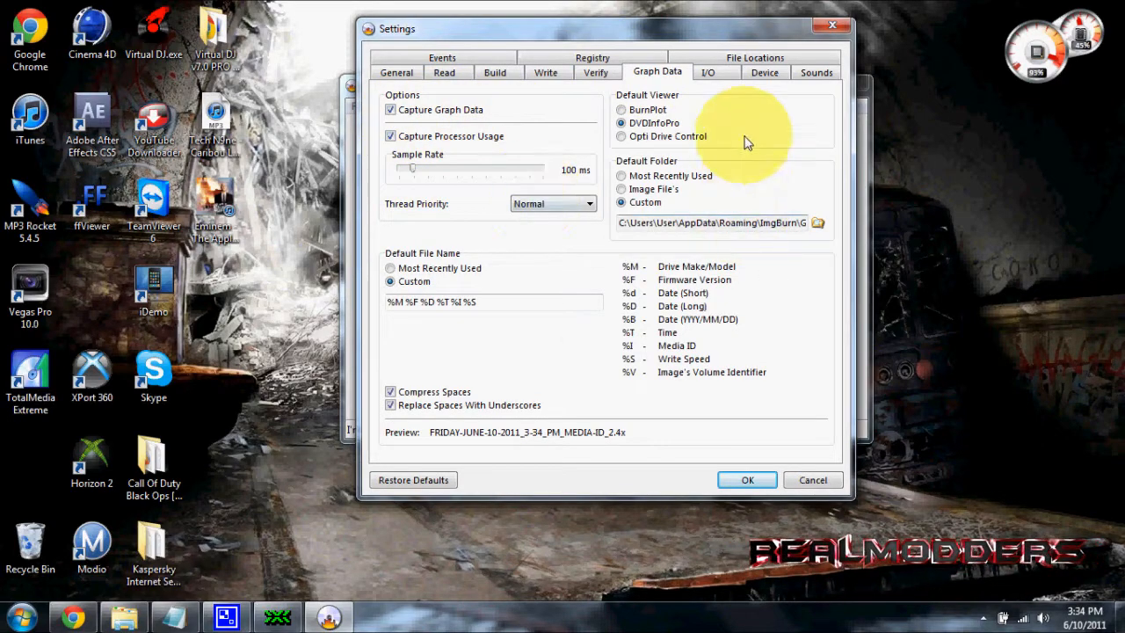
left_click(714, 74)
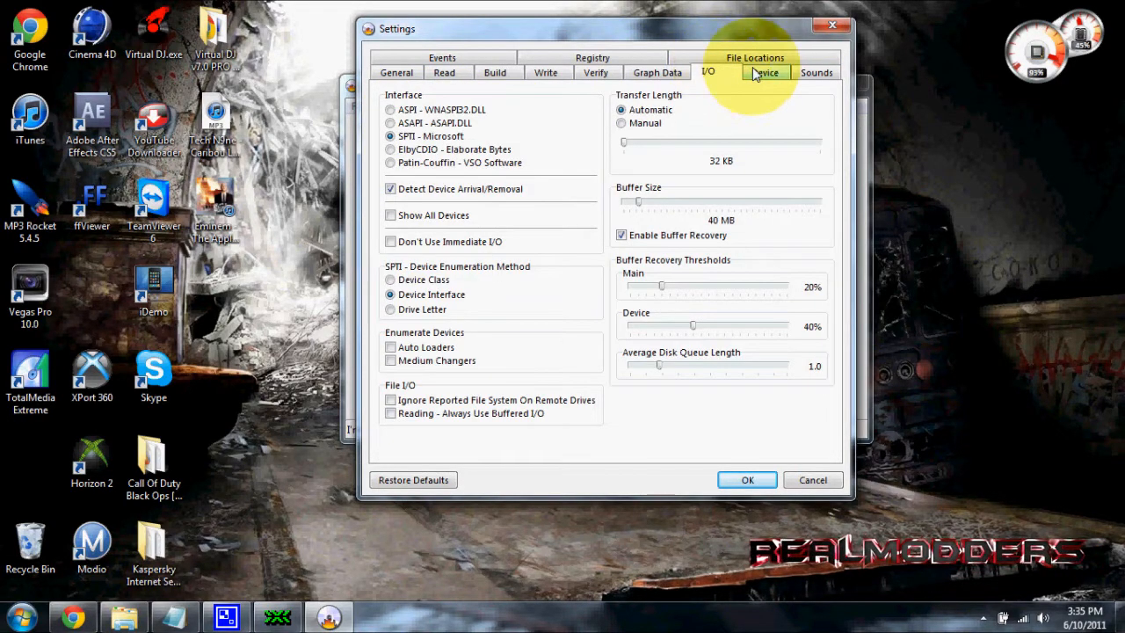
left_click(763, 74)
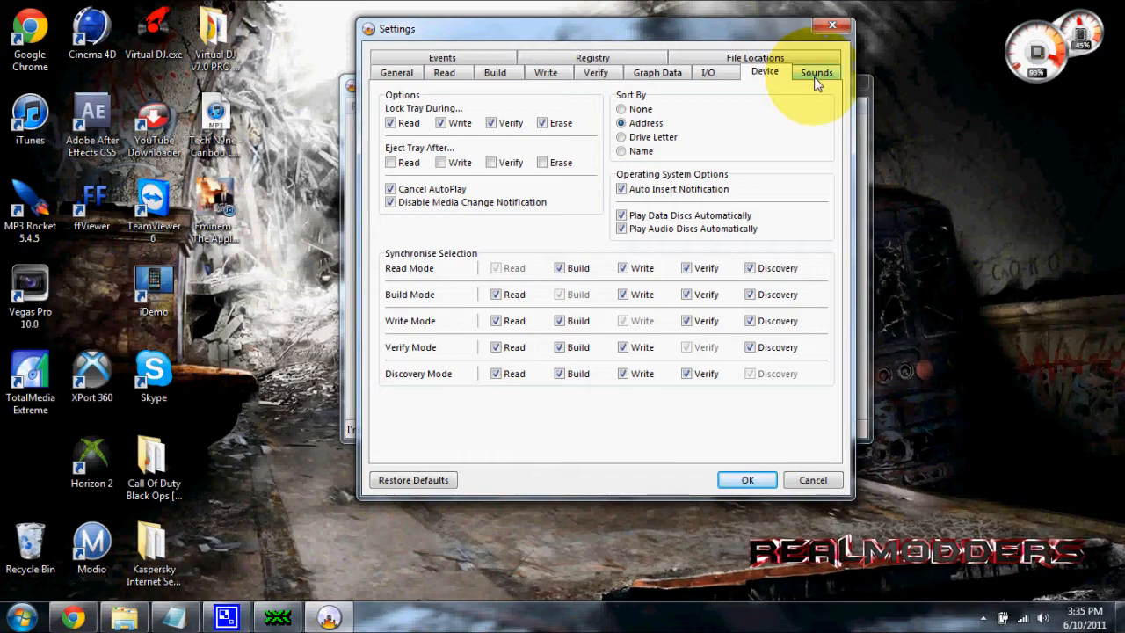
left_click(817, 79)
left_click(785, 60)
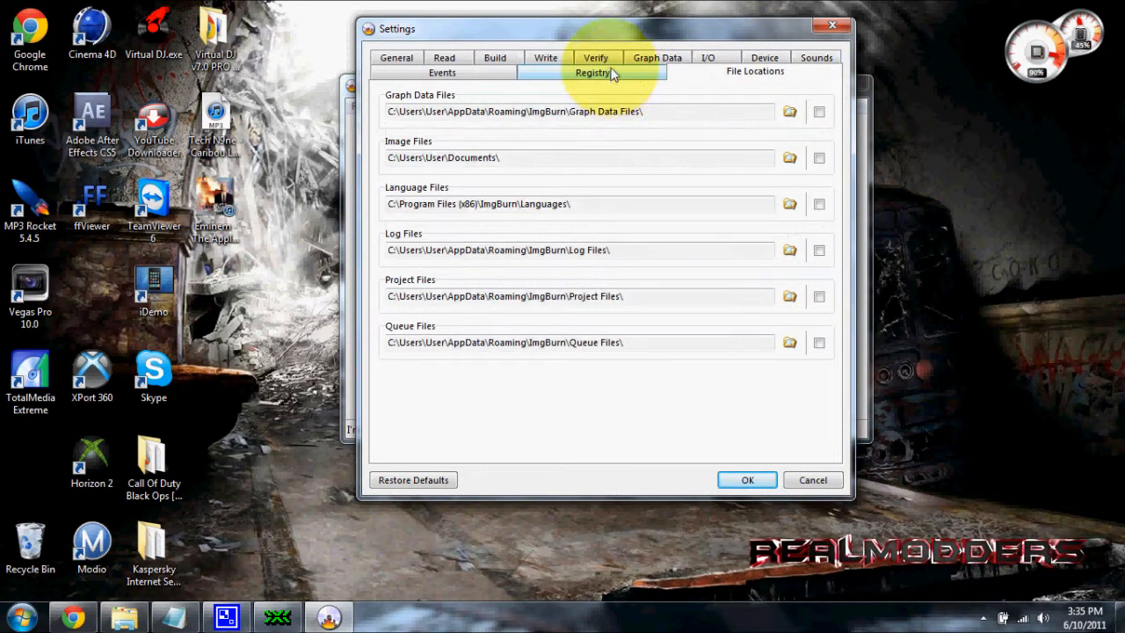
left_click(611, 73)
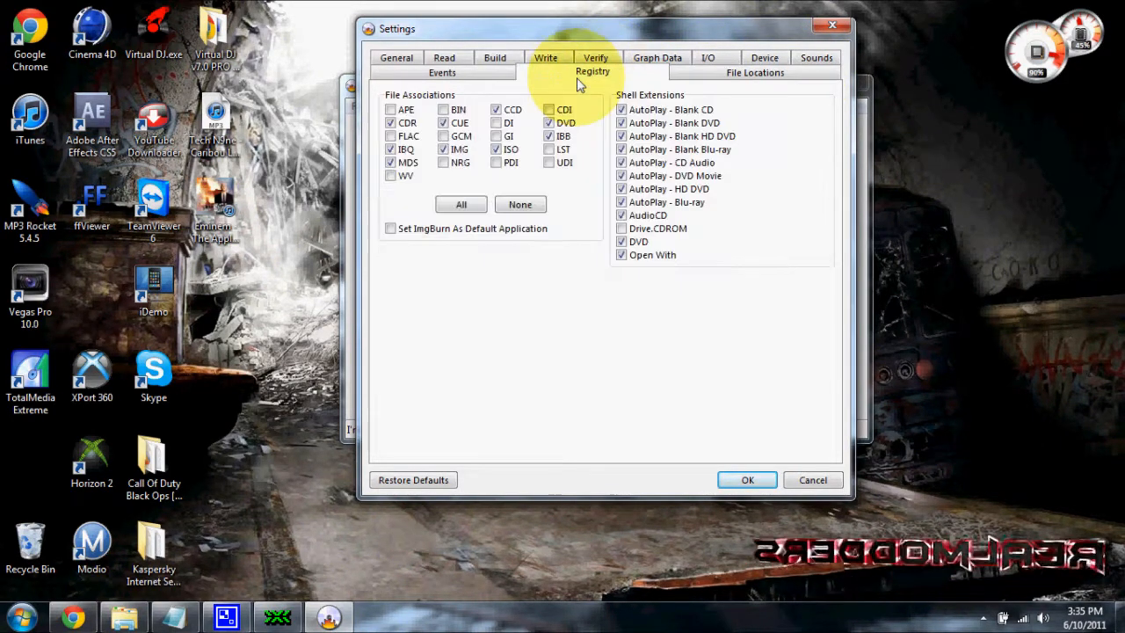
left_click(450, 77)
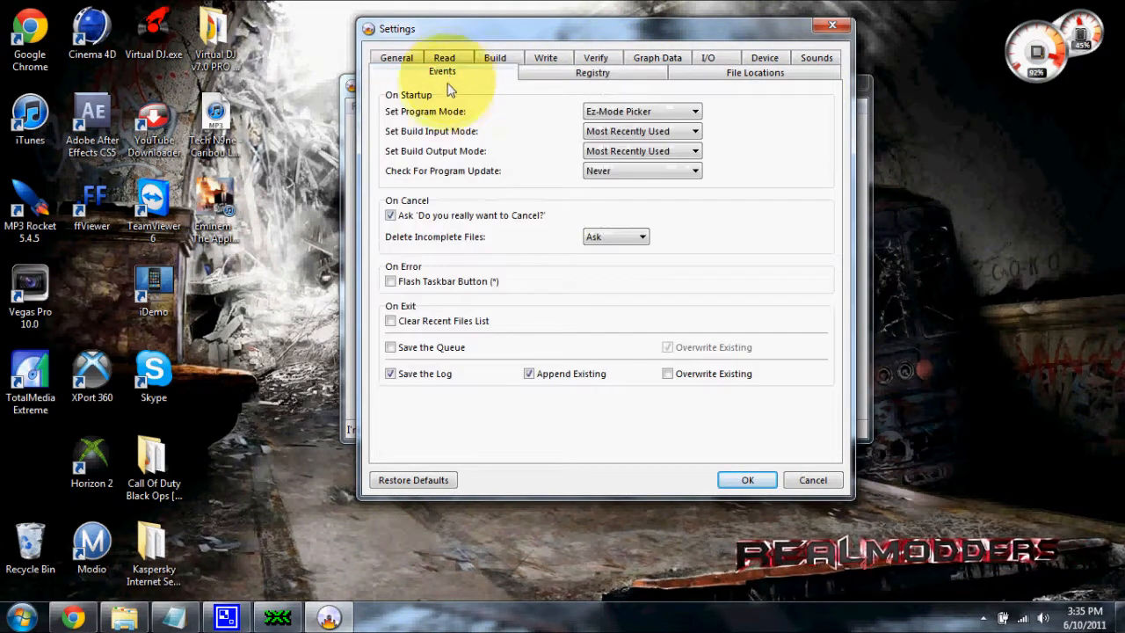
left_click(746, 480)
Choose to write an image file to disc and examine the inserted disc's profile, boundary and physical format information
left_click(477, 201)
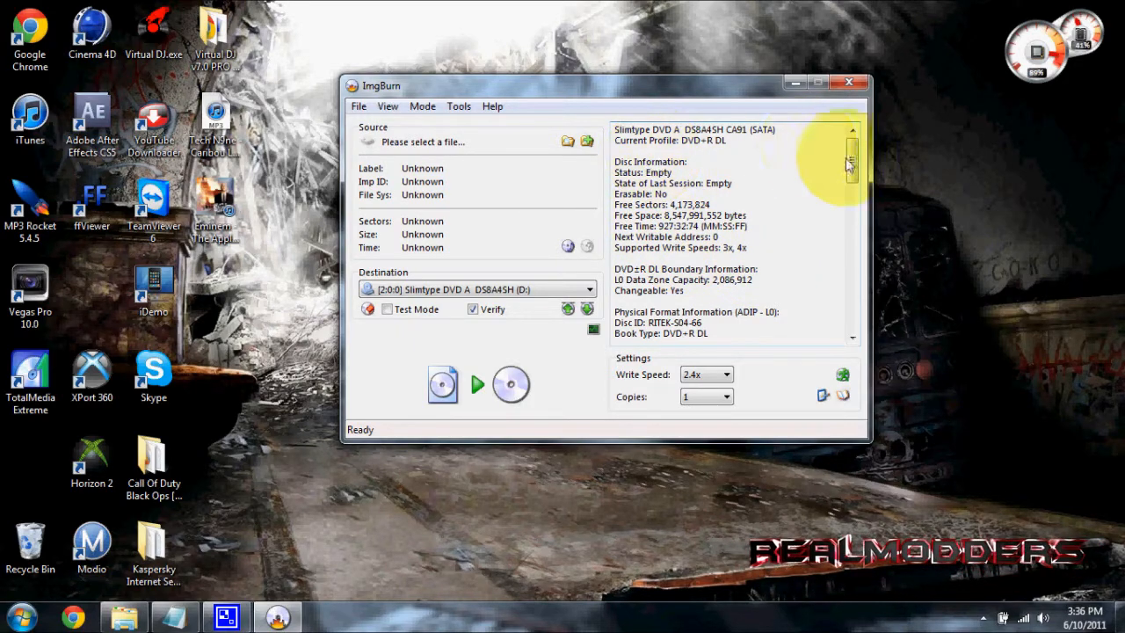
left_click_drag(851, 165, 852, 197)
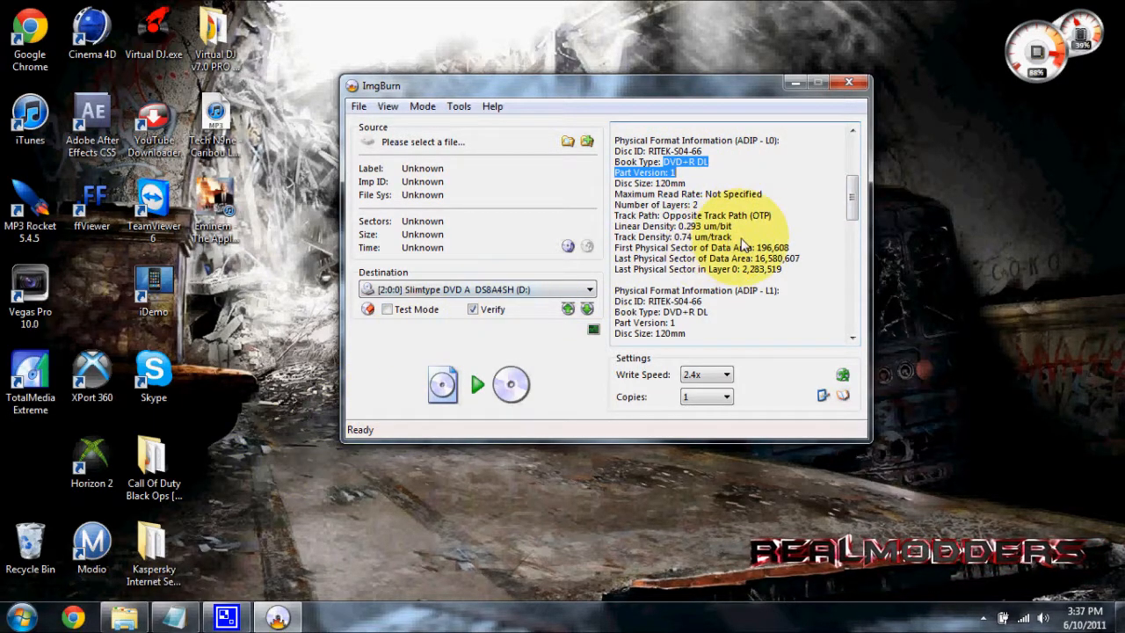
left_click_drag(851, 200, 862, 153)
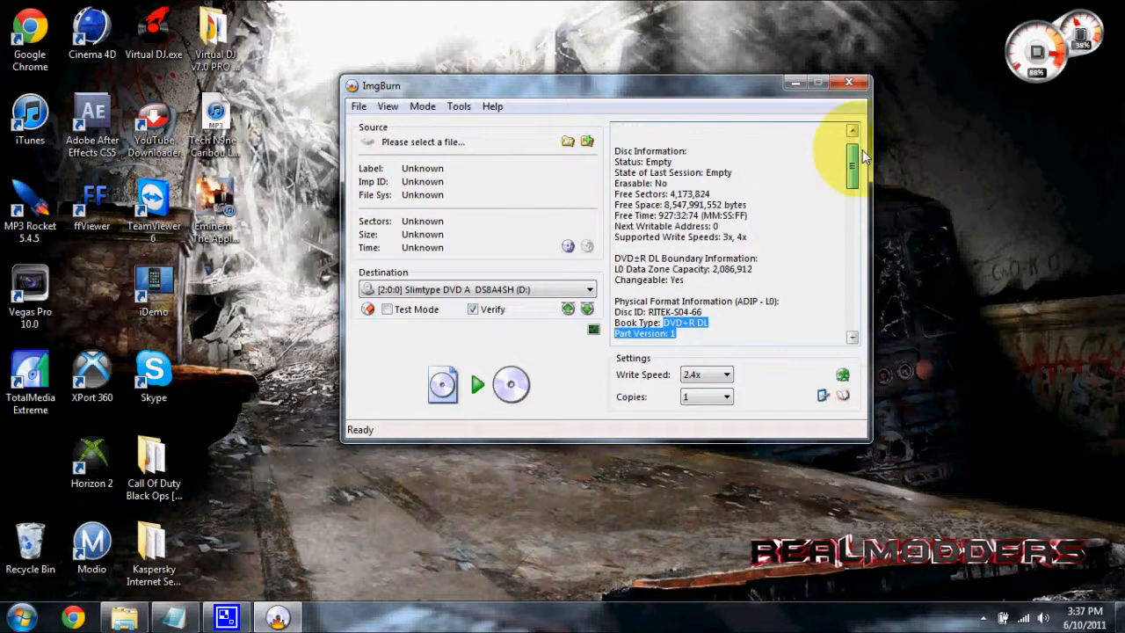
scroll(778, 253, "down", 4)
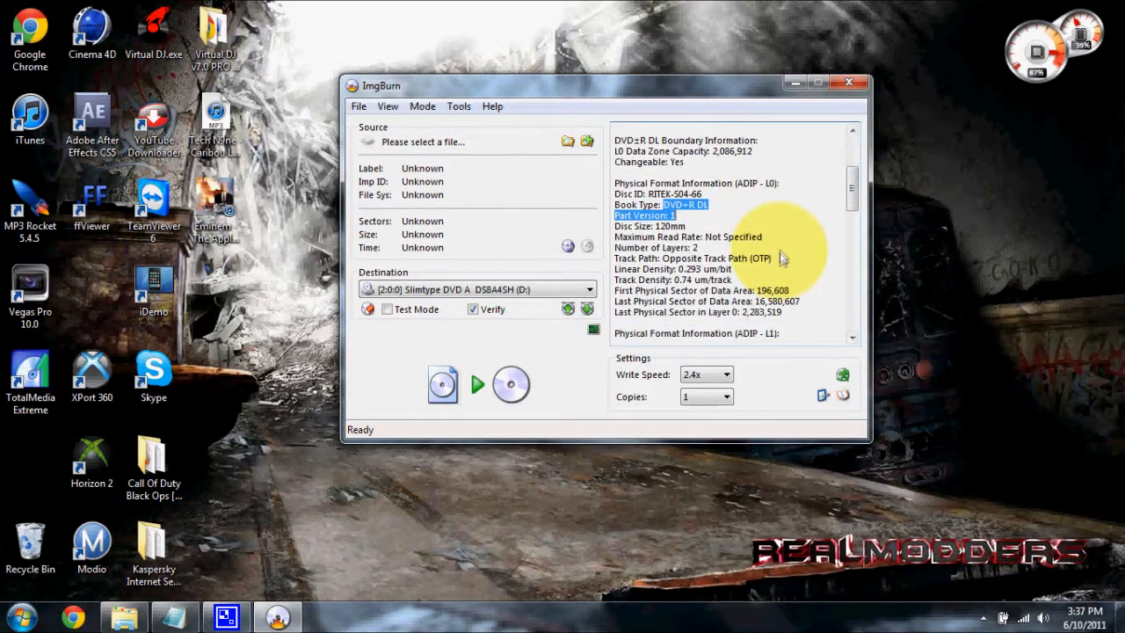
scroll(782, 256, "down", 6)
scroll(757, 234, "up", 8)
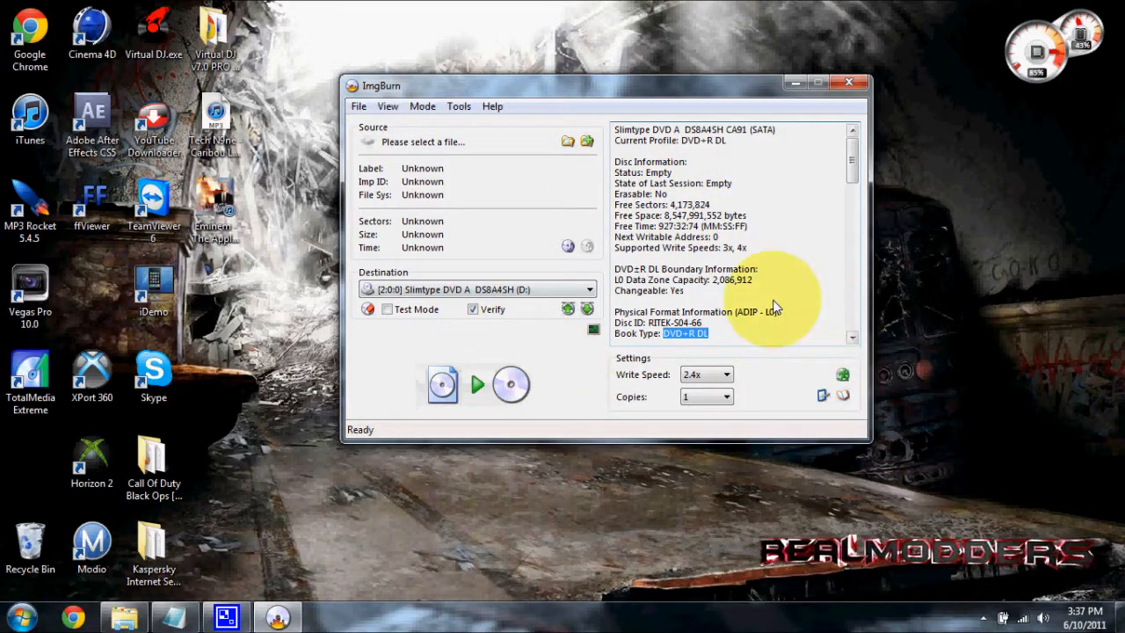
left_click(703, 396)
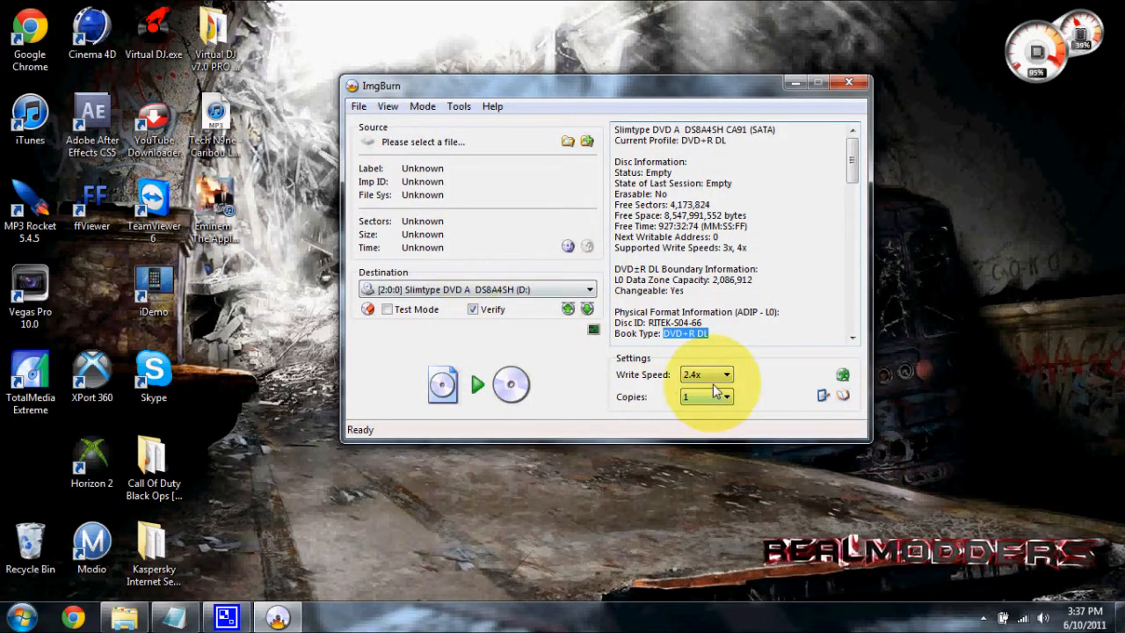
Load CoDWaW.iso from the Desktop as the source image, accepting the automatic switch to its DVD file
left_click(571, 143)
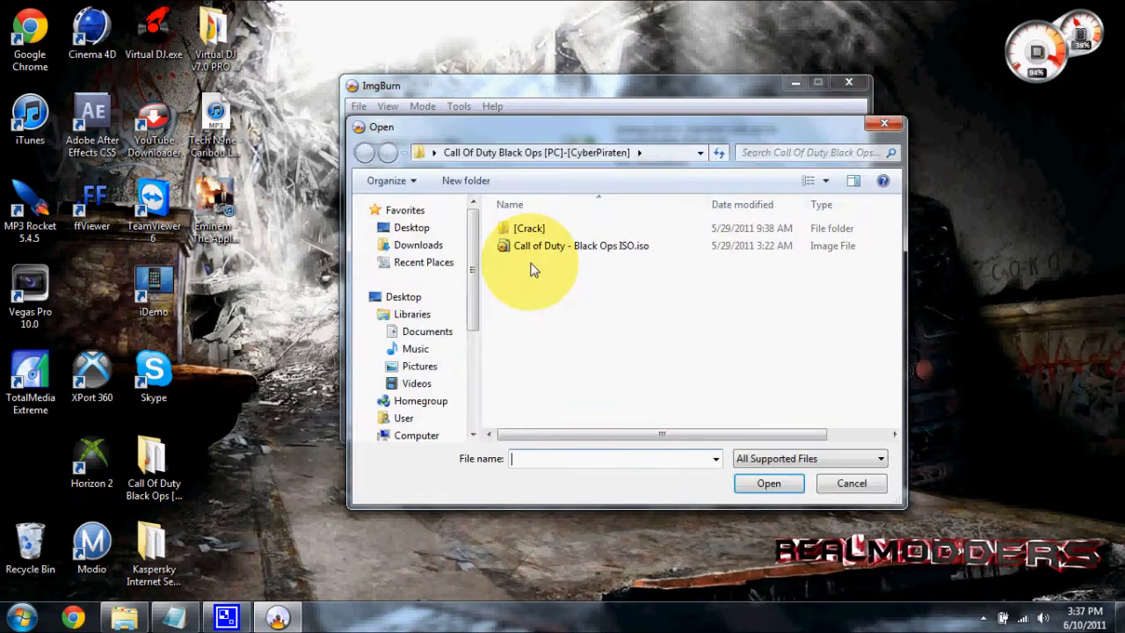
left_click(400, 230)
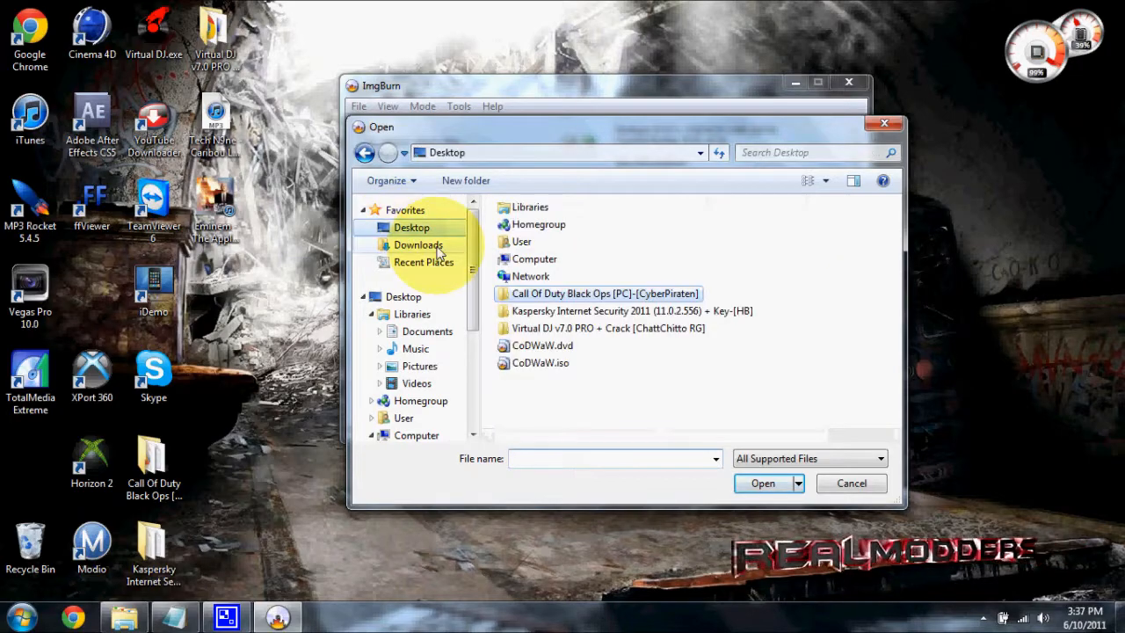
left_click(542, 363)
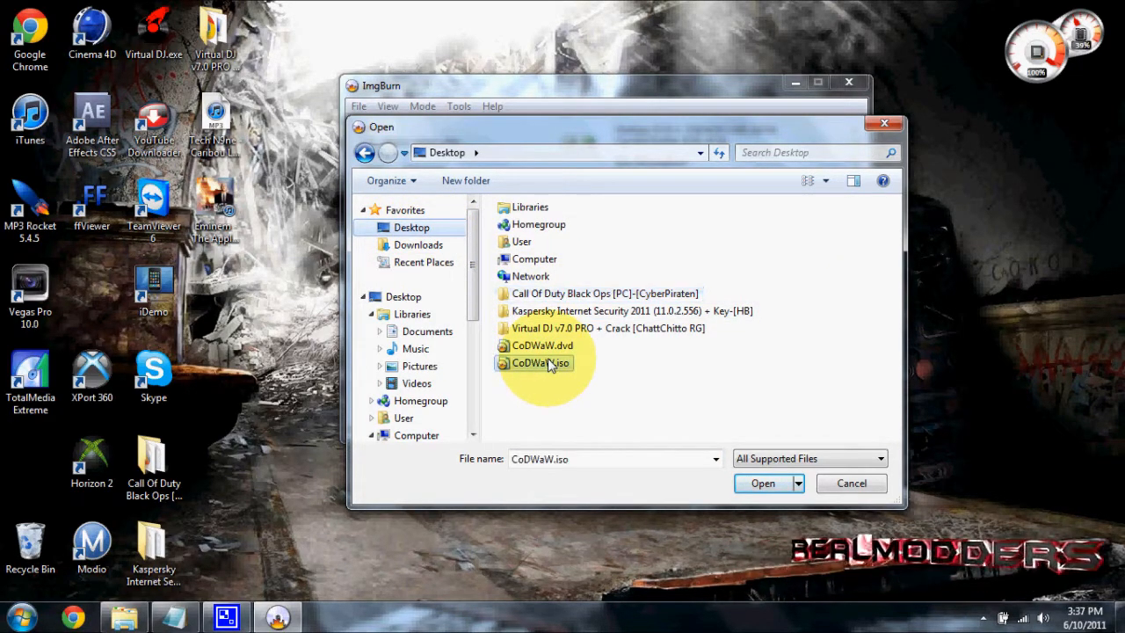
left_click(761, 482)
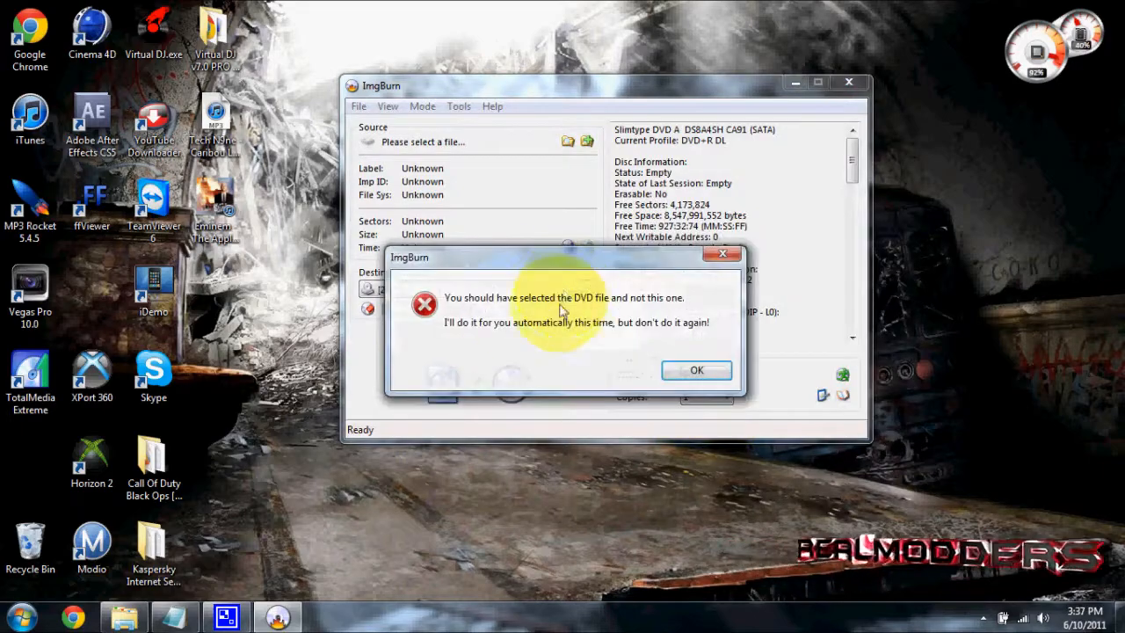
left_click(683, 372)
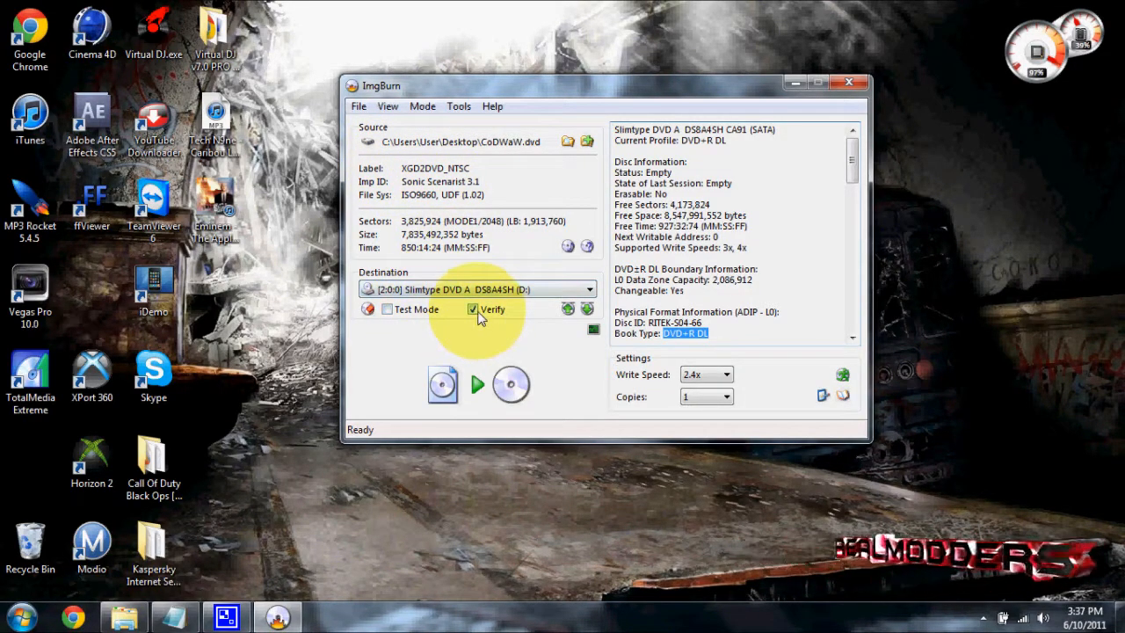
Set the write speed to 2.4x and start burning the image to the disc
left_click(705, 376)
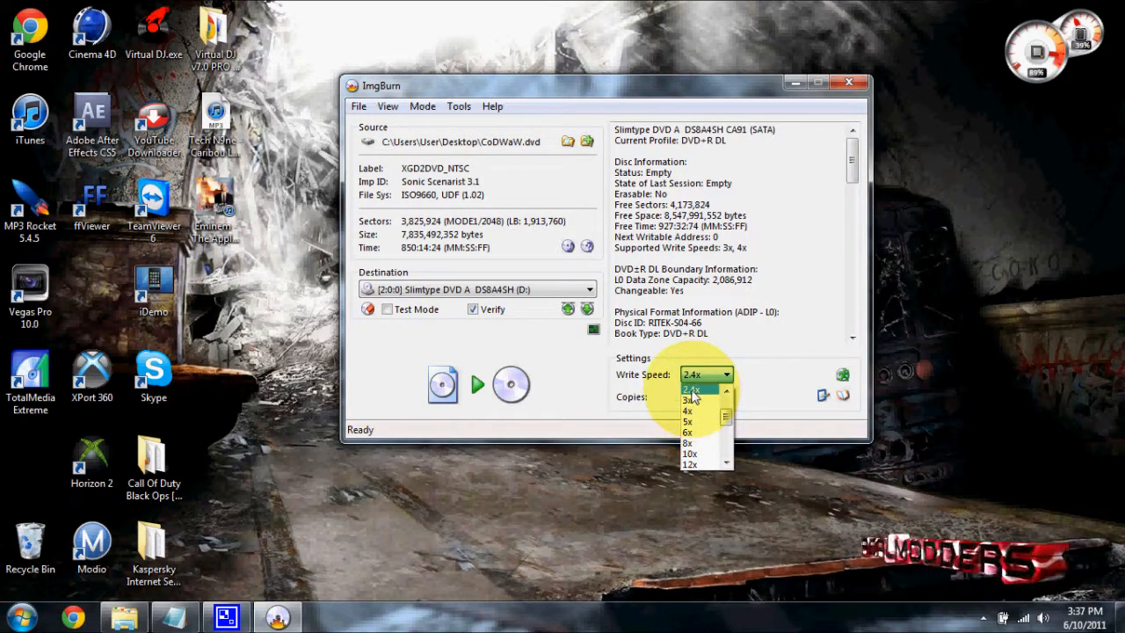
left_click(694, 394)
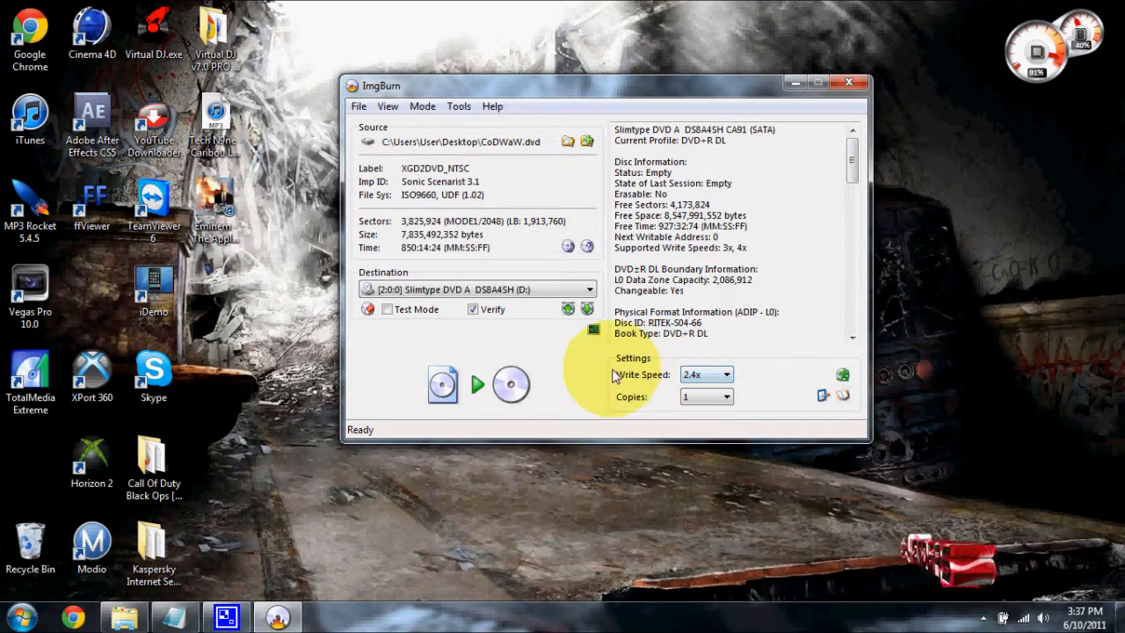
left_click(475, 388)
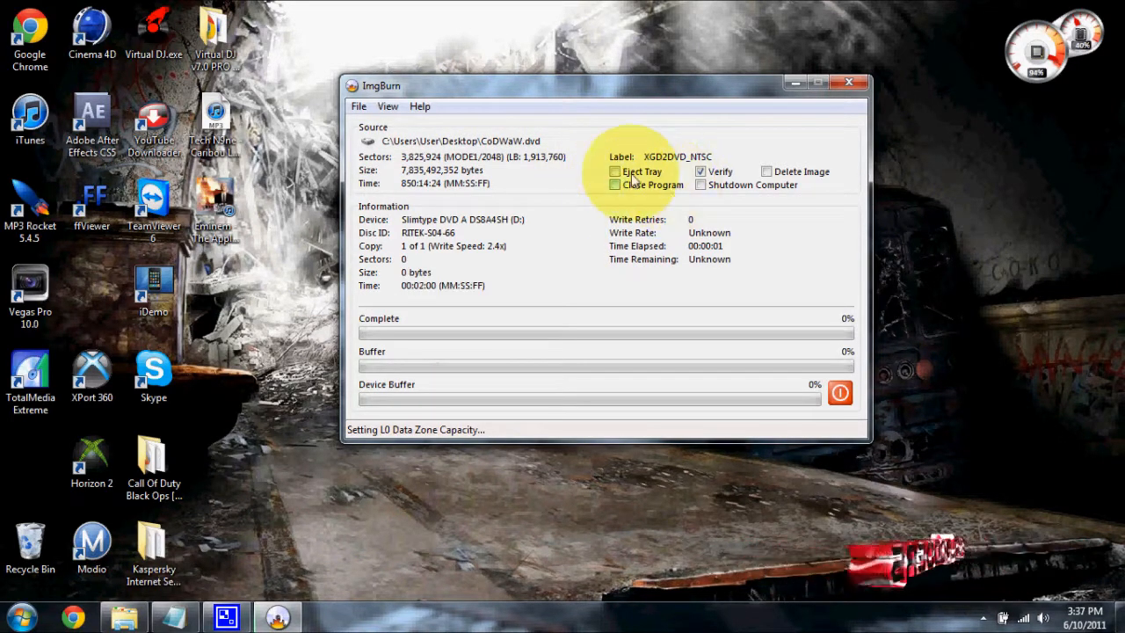